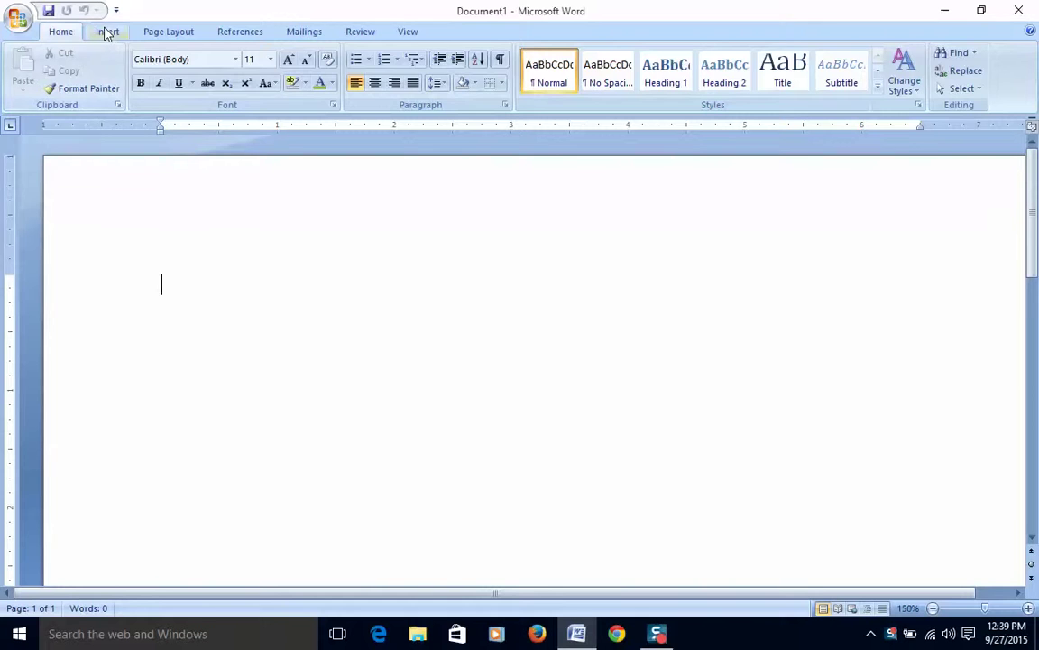
Step: Insert the built-in Cubicles (Even Page) header into the document
click(107, 33)
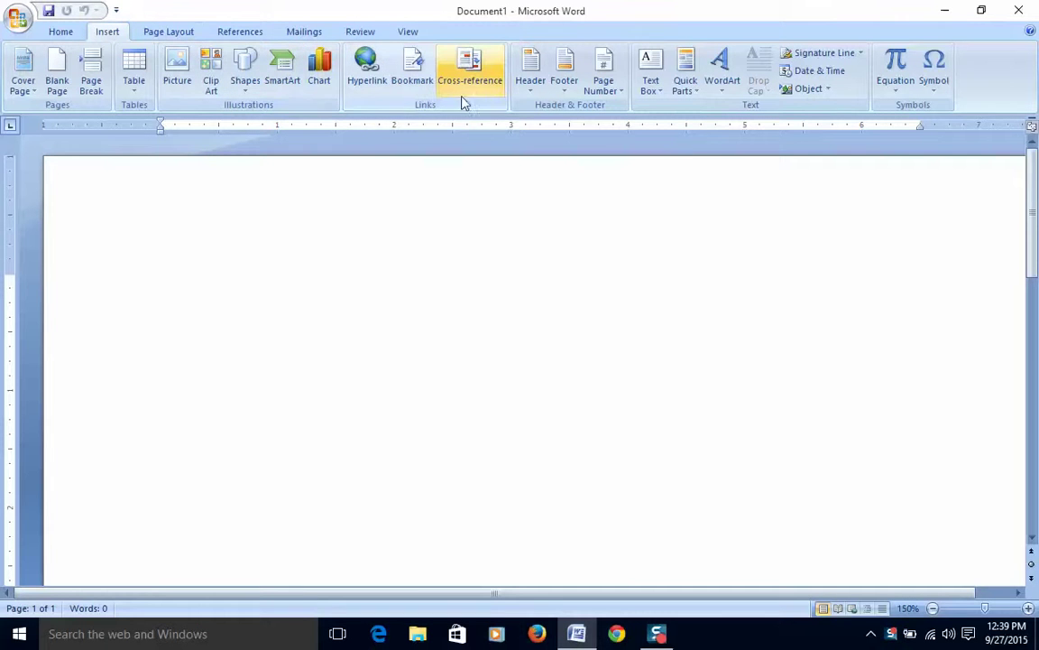
click(532, 95)
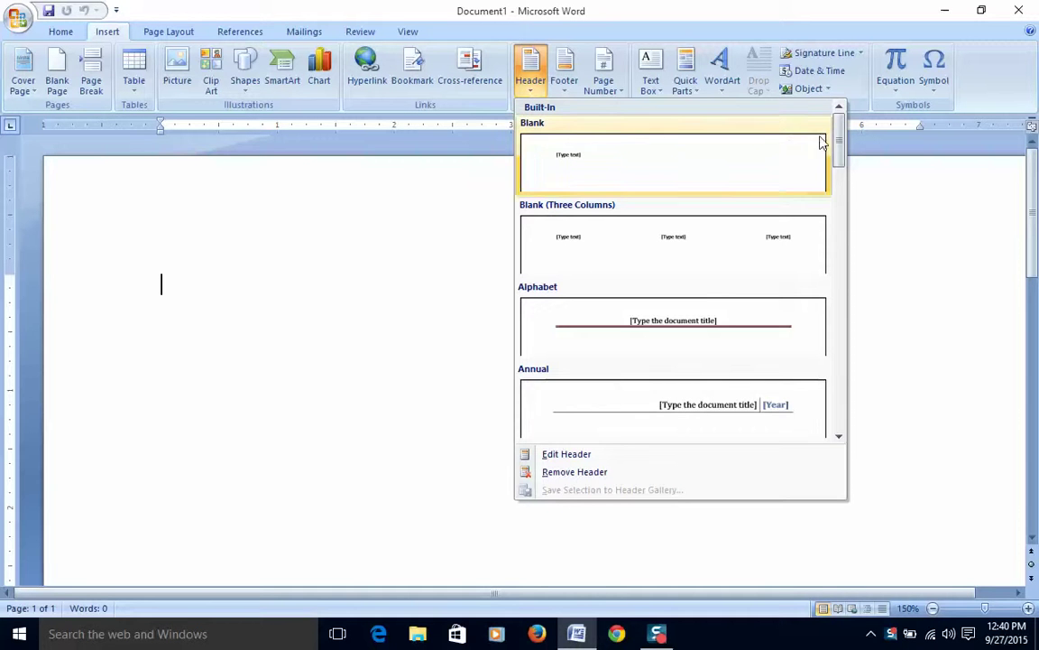
drag(839, 142, 823, 258)
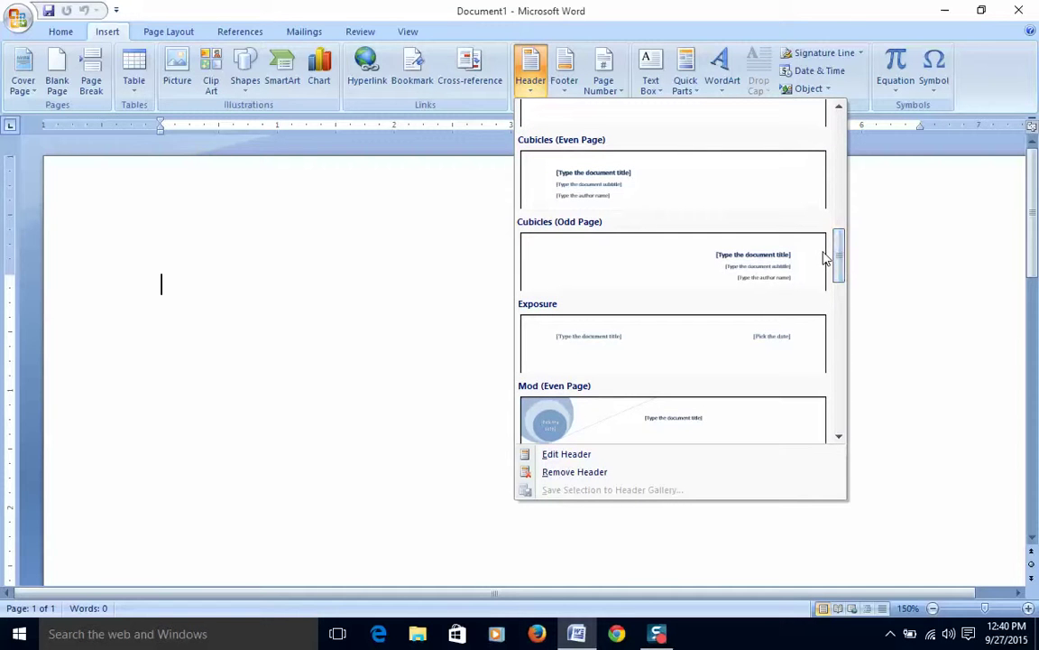
click(646, 192)
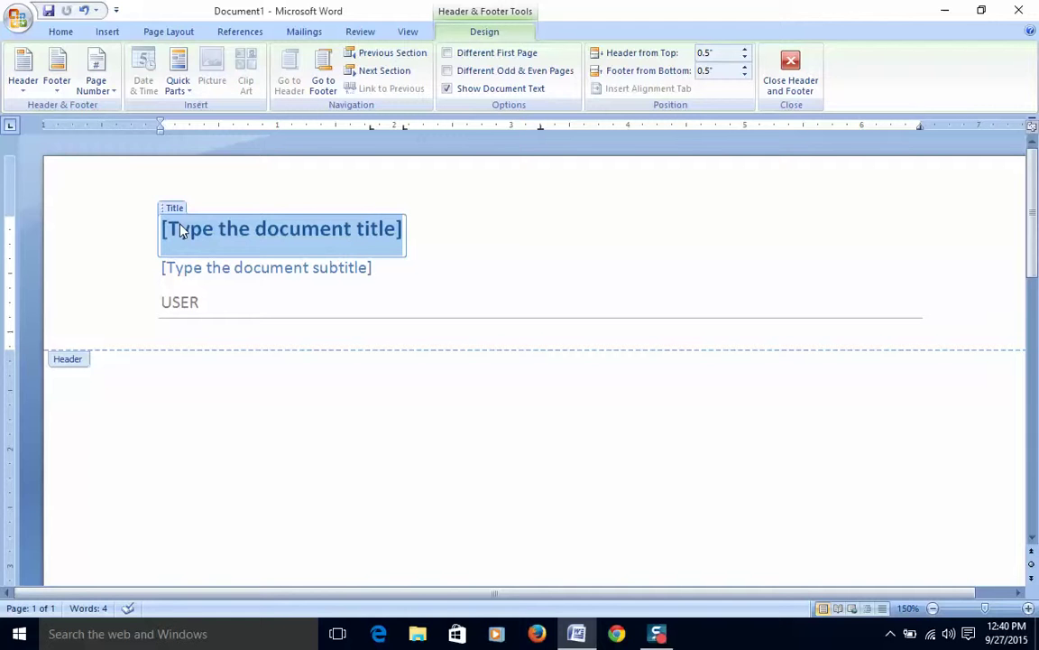
Step: Set the header title to "Karen's Koffee Kafe" and the subtitle to "Artsy Fartsy Eats"
text(K)
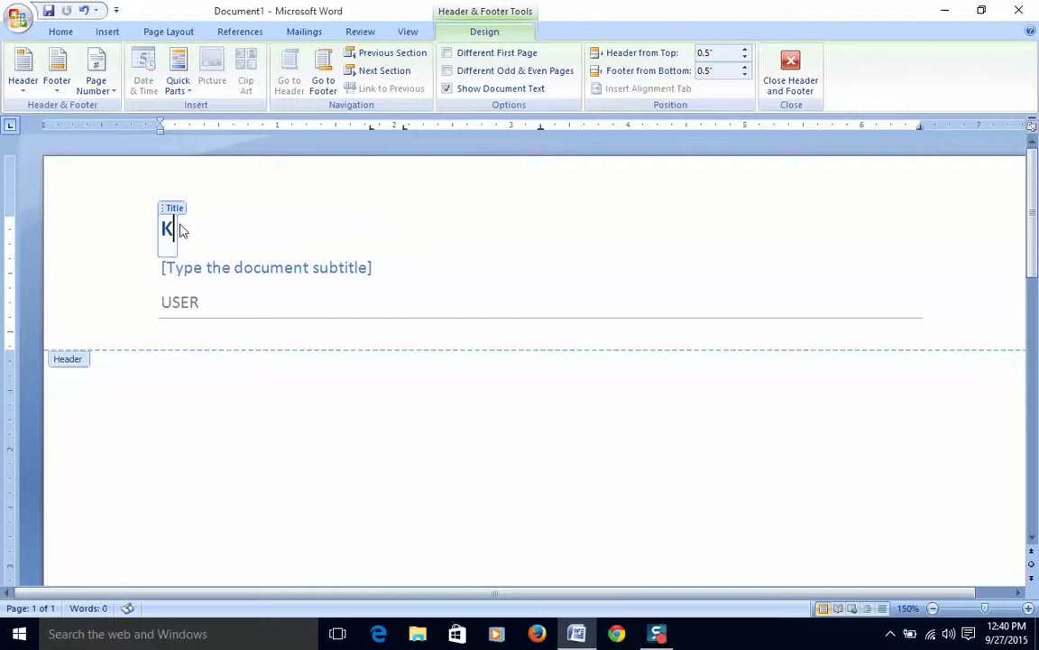
text(aren's Koff)
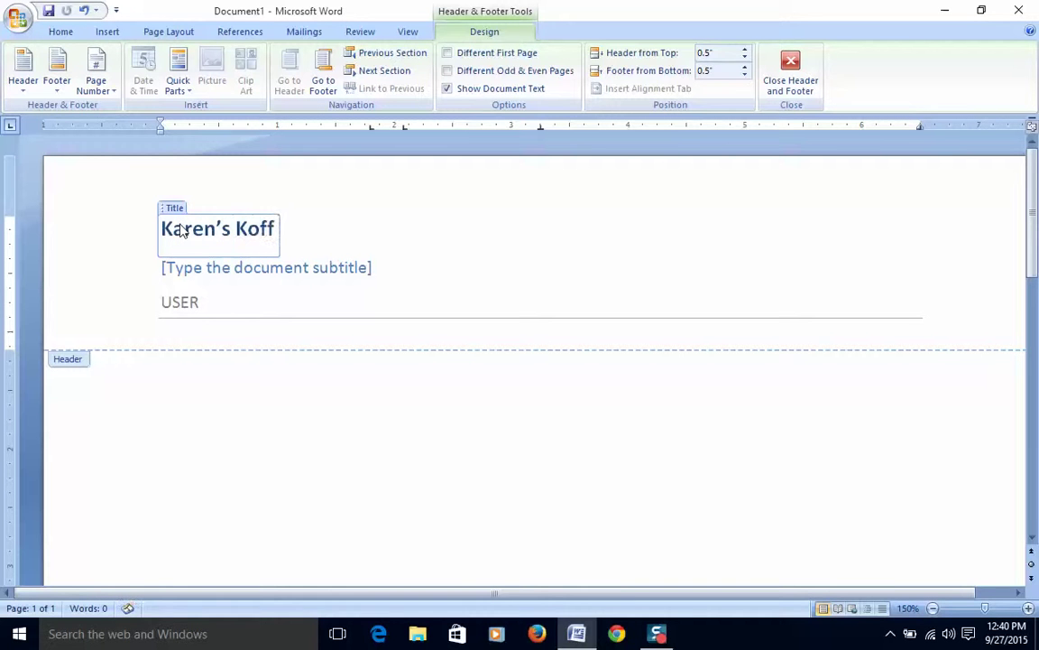
text(ee Kafe)
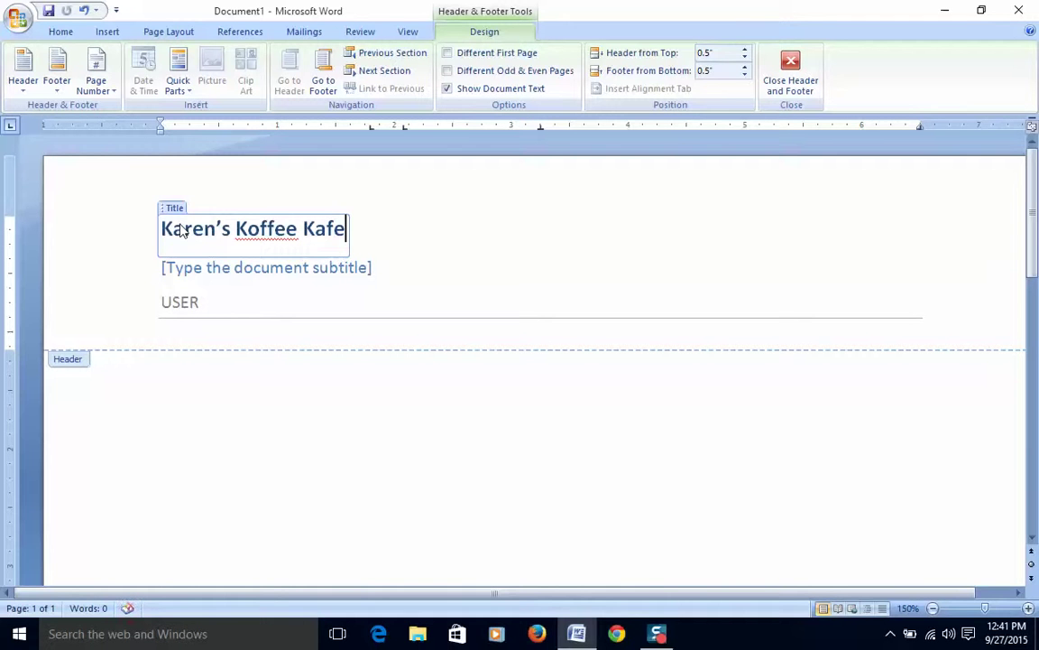
click(181, 271)
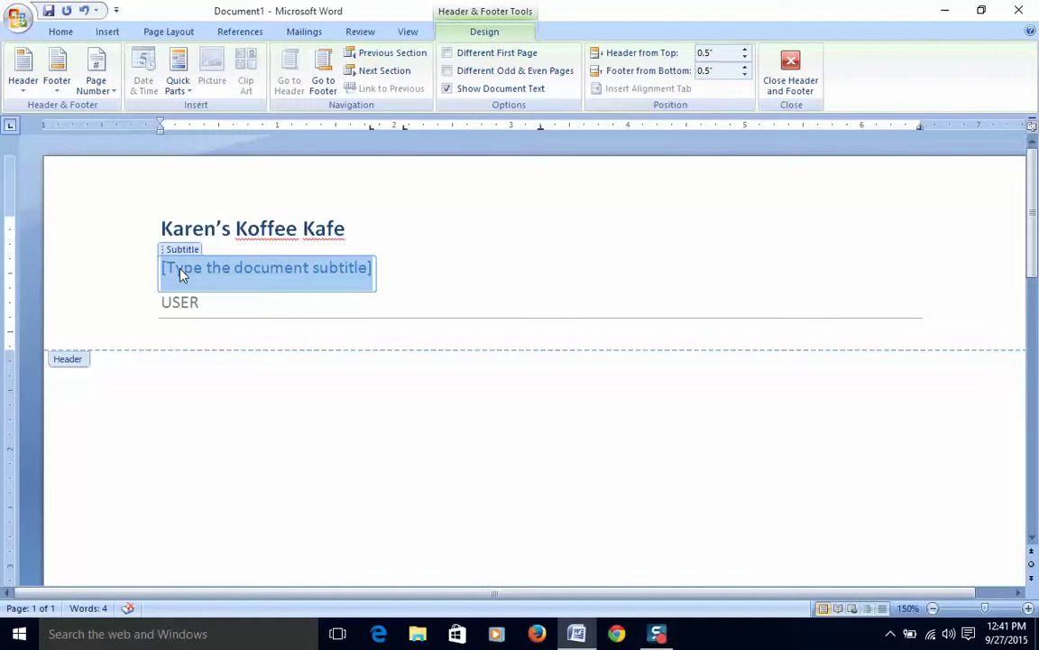
text(A)
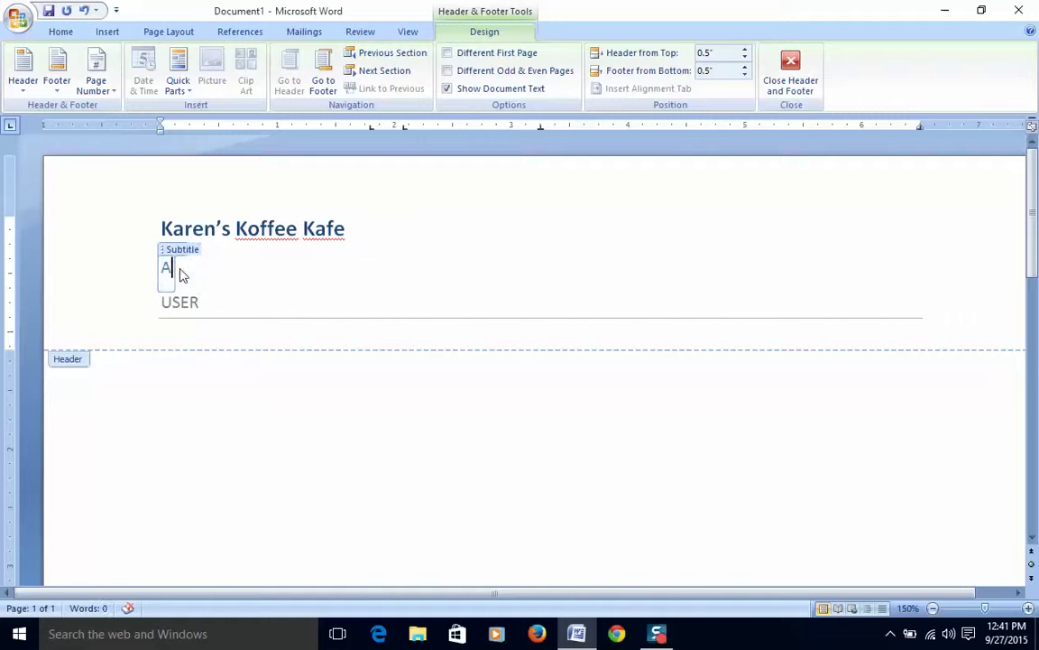
text(rtsy Fartsy)
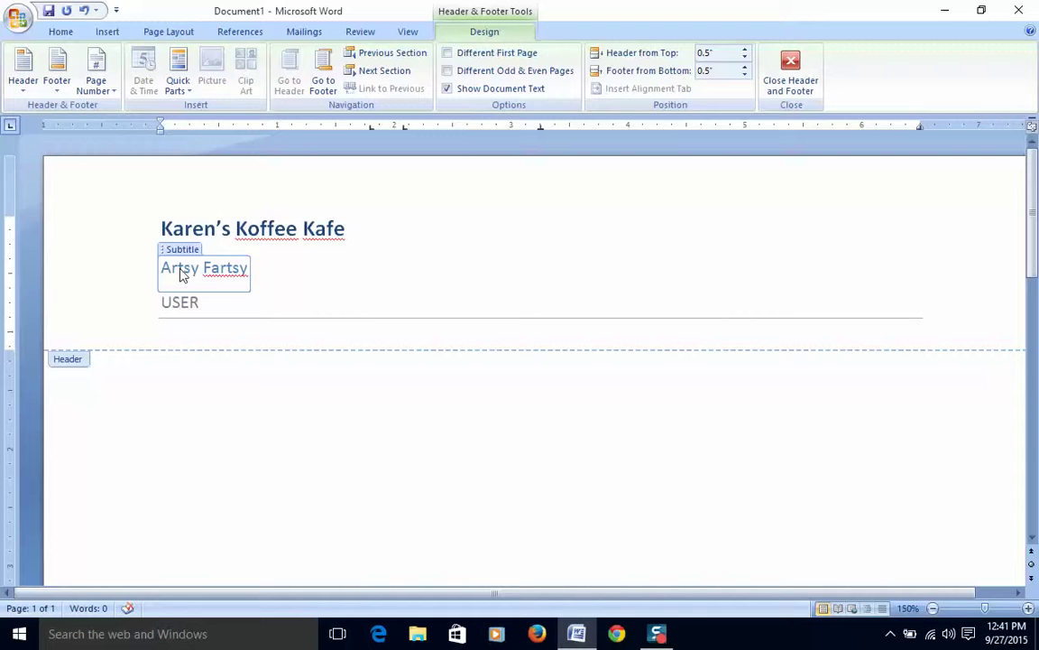
text( Eats)
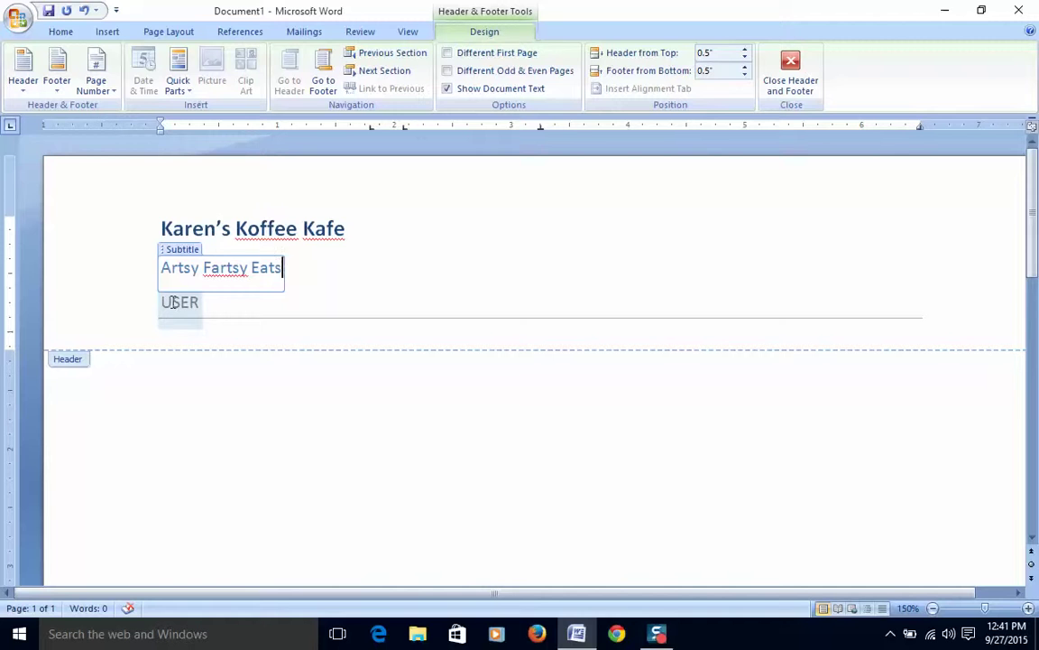
Step: Replace the placeholder in the header's author field with the author's full name
click(173, 303)
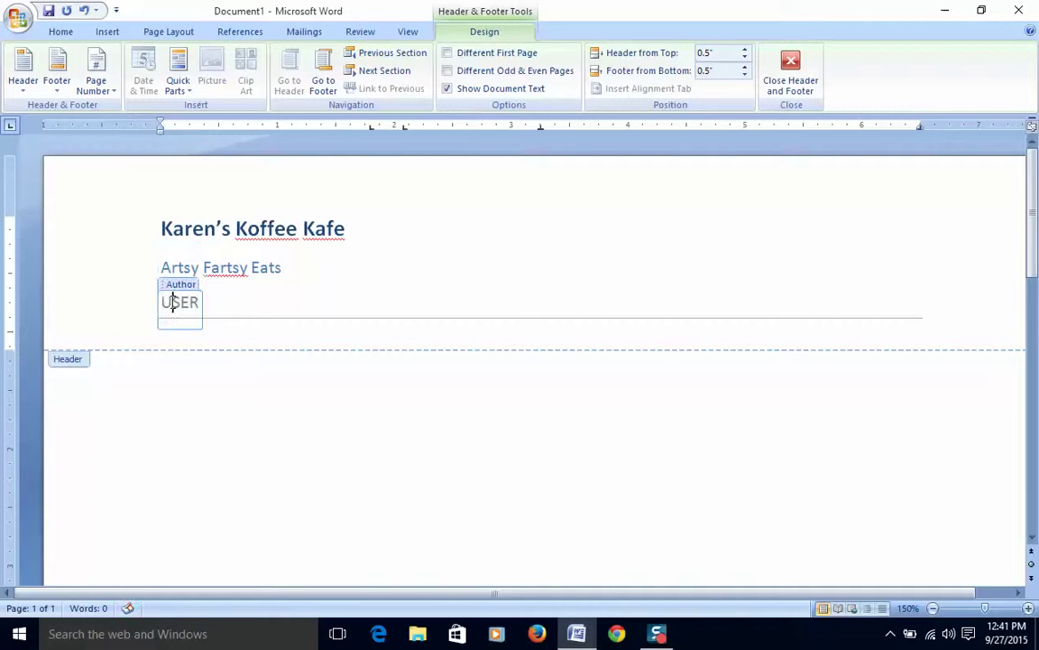
text(B)
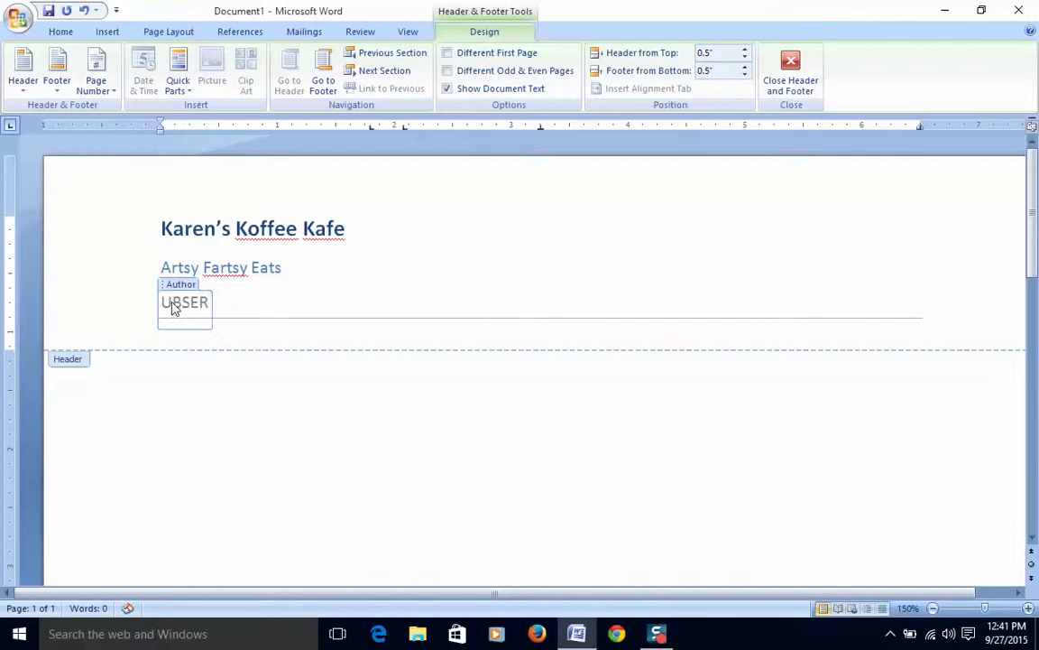
key(BackSpace)
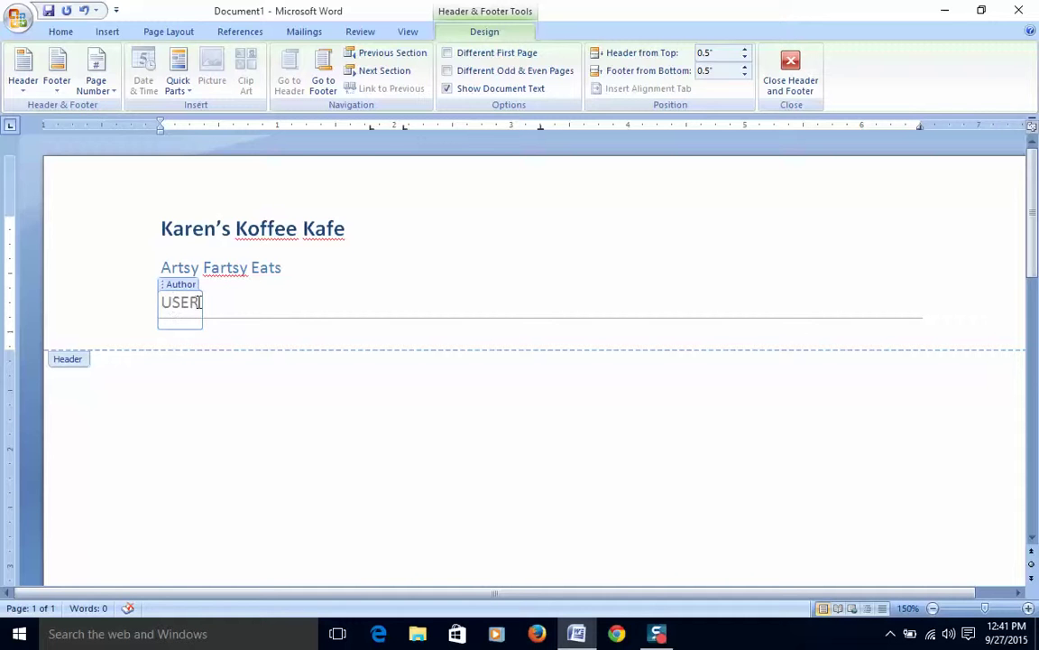
key(BackSpace)
key(BackSpace)
key(BackSpace)
key(BackSpace)
text(Bob Harty)
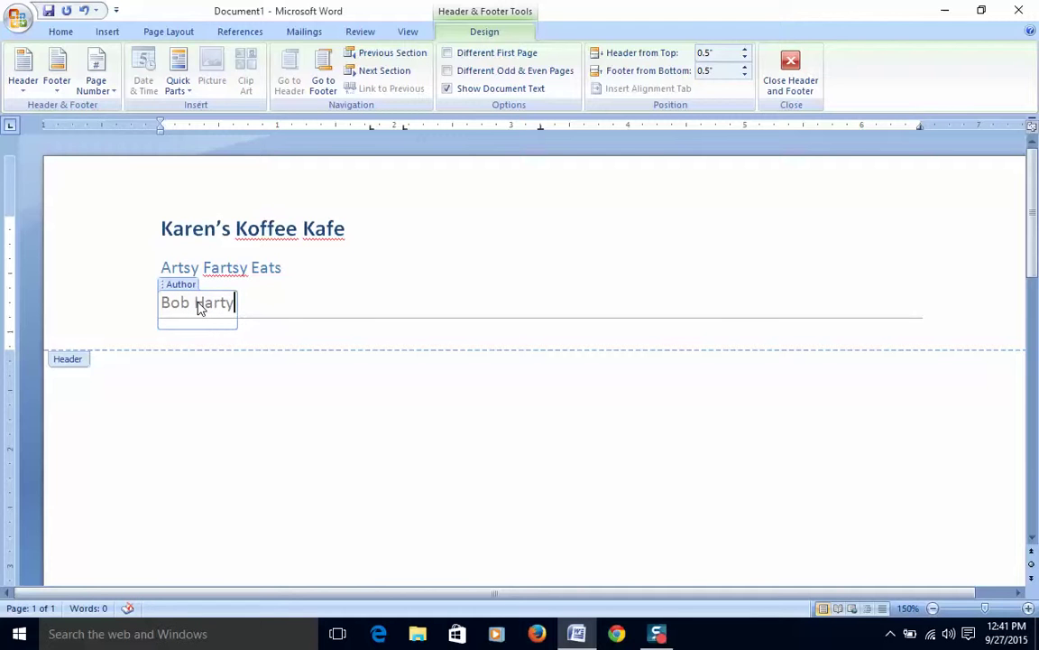
Step: Format the header's title and subtitle lines as 12 pt Times New Roman
click(371, 262)
drag(371, 262, 115, 243)
click(379, 251)
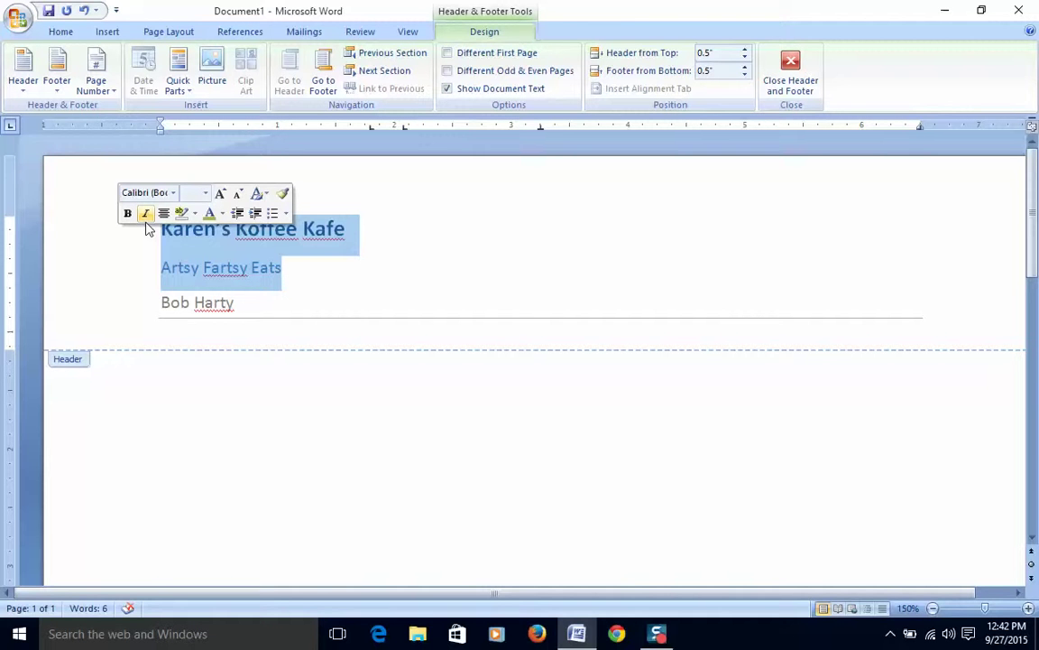
click(207, 193)
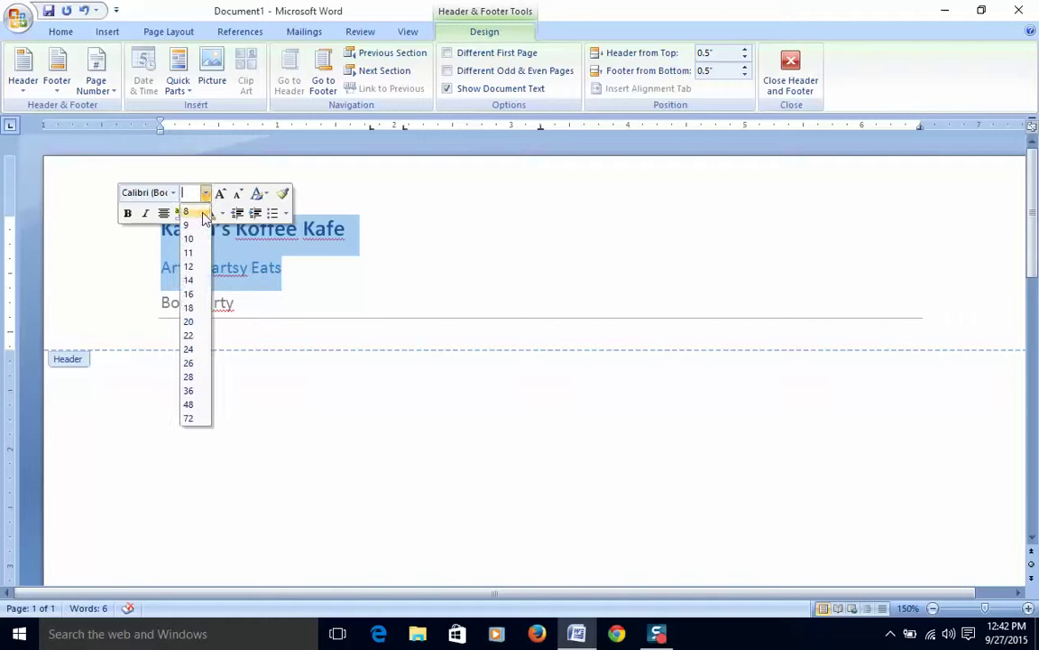
click(193, 269)
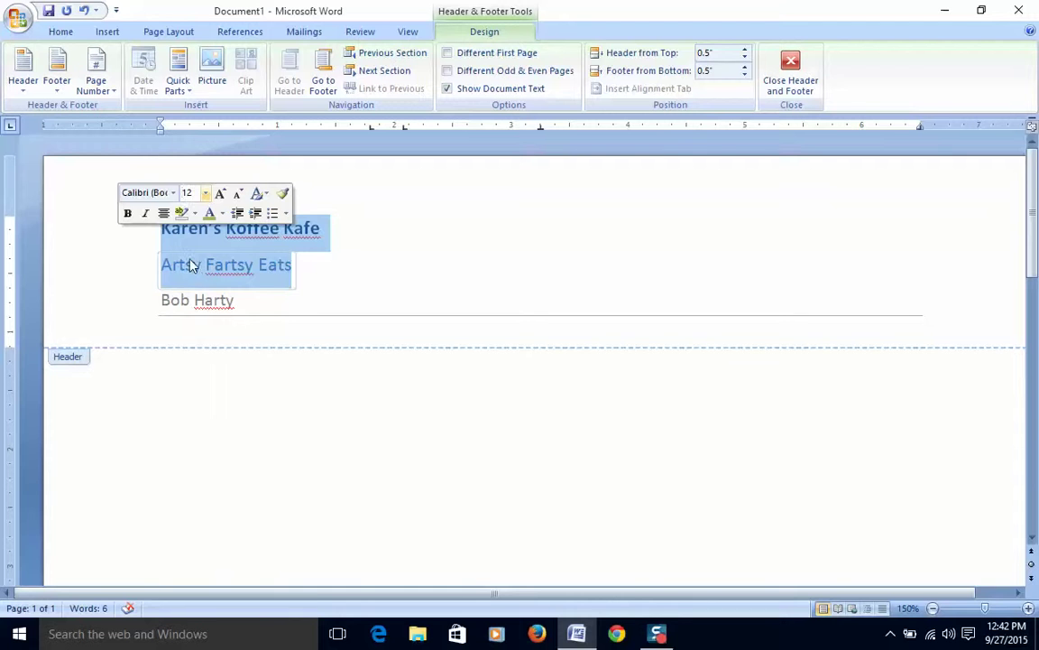
click(175, 196)
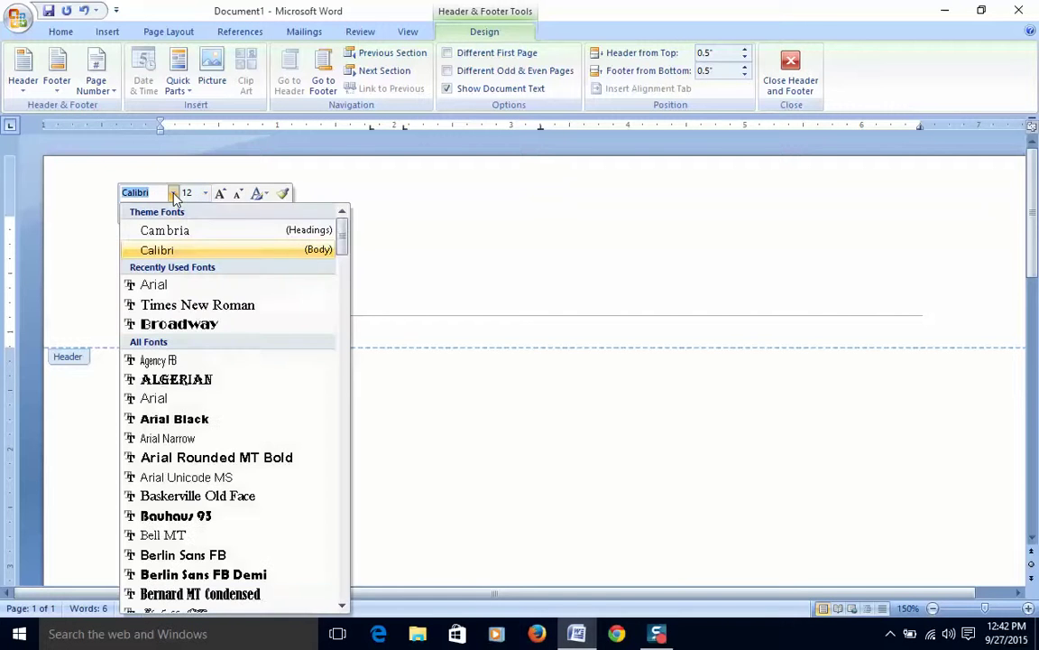
click(182, 304)
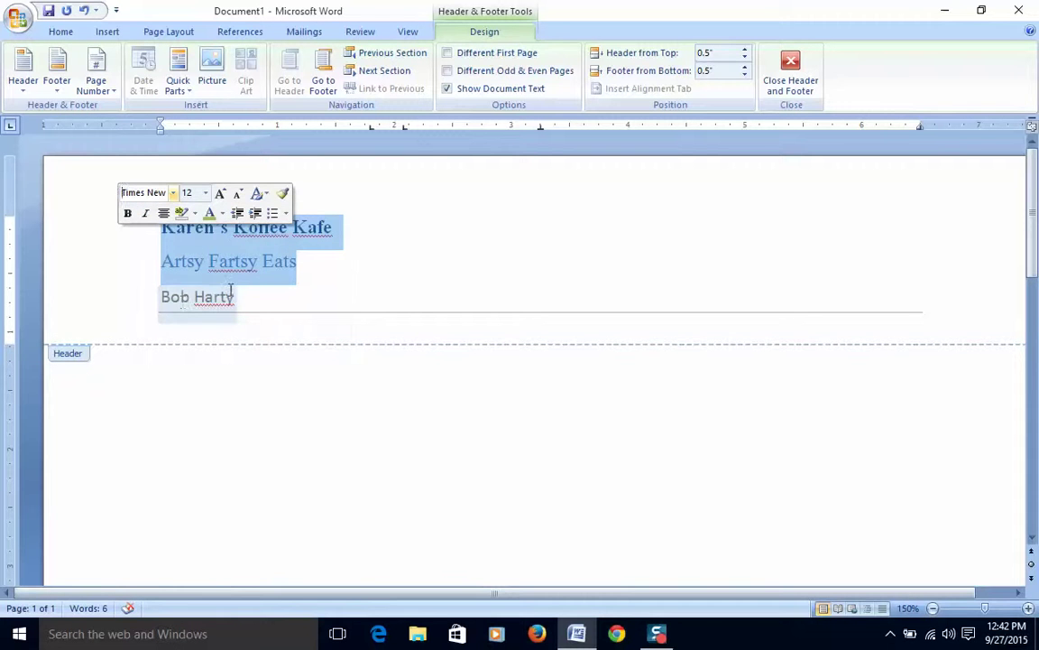
Step: Format the header's author line as 12 pt Times New Roman and return to the document body
drag(243, 300, 167, 303)
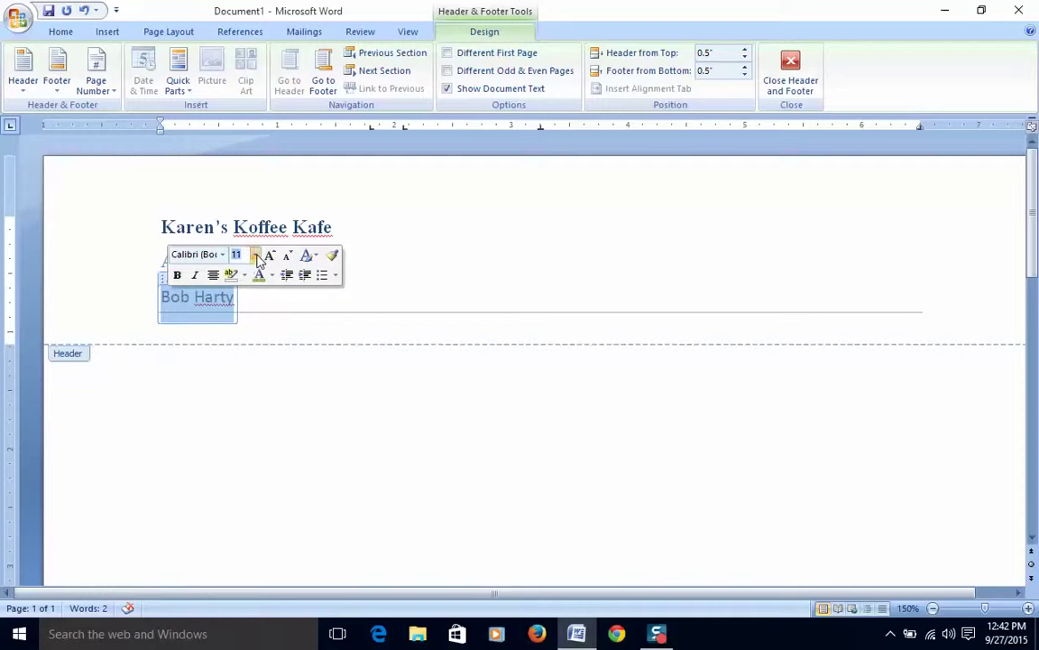
click(255, 256)
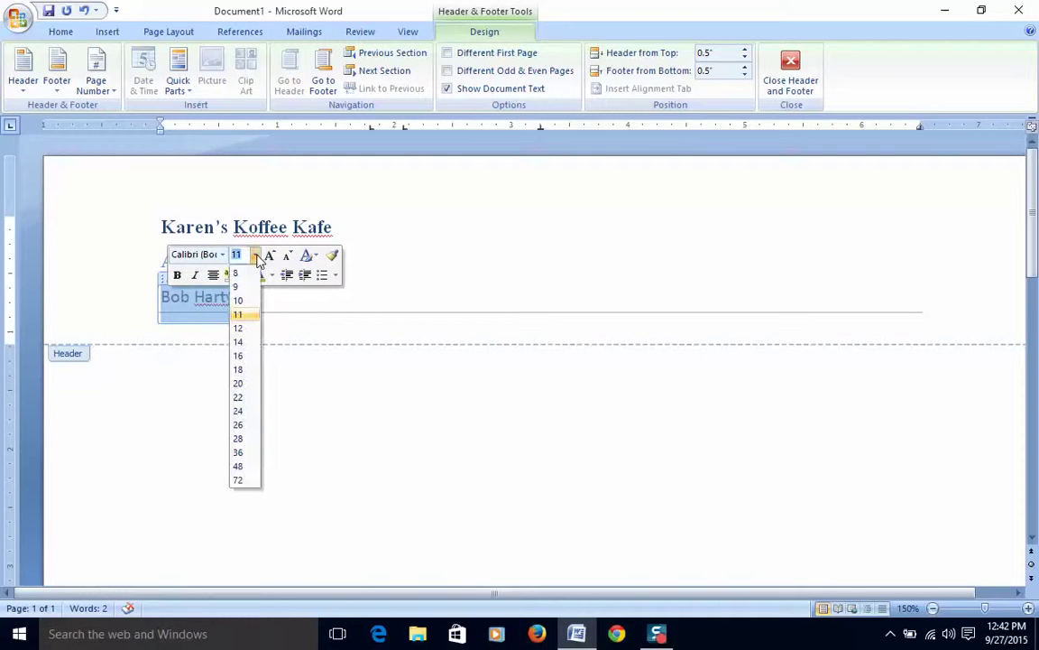
click(247, 328)
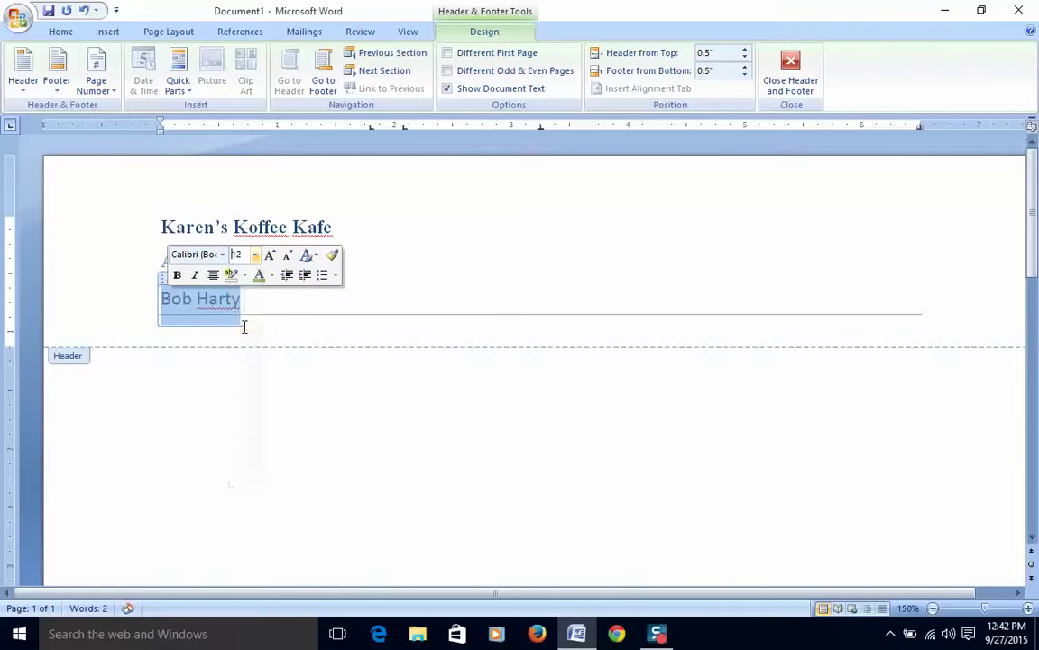
click(223, 255)
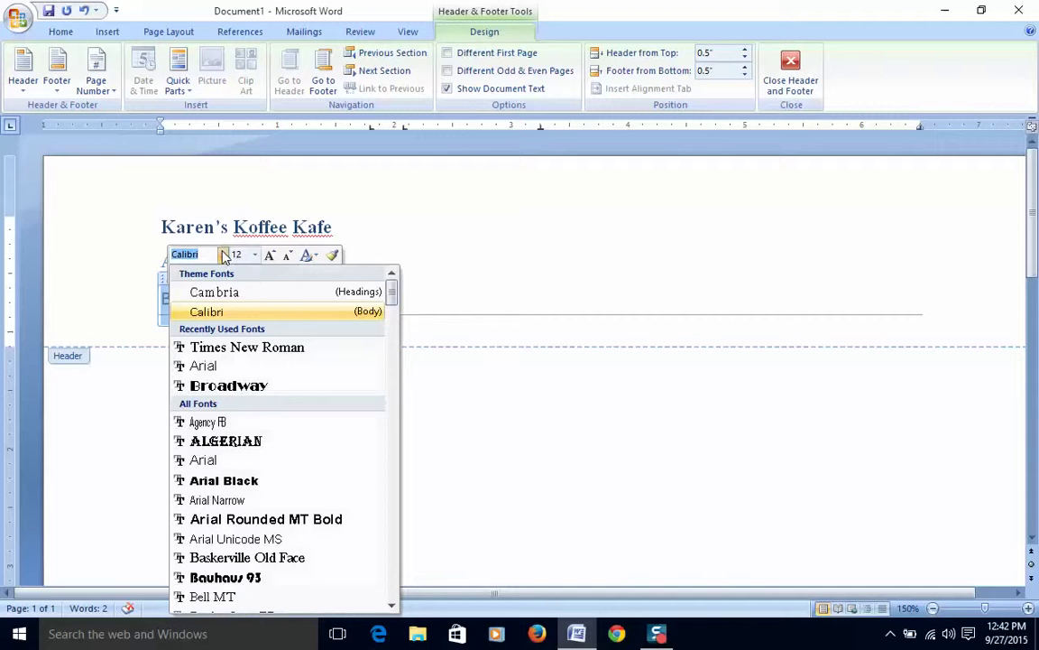
click(239, 347)
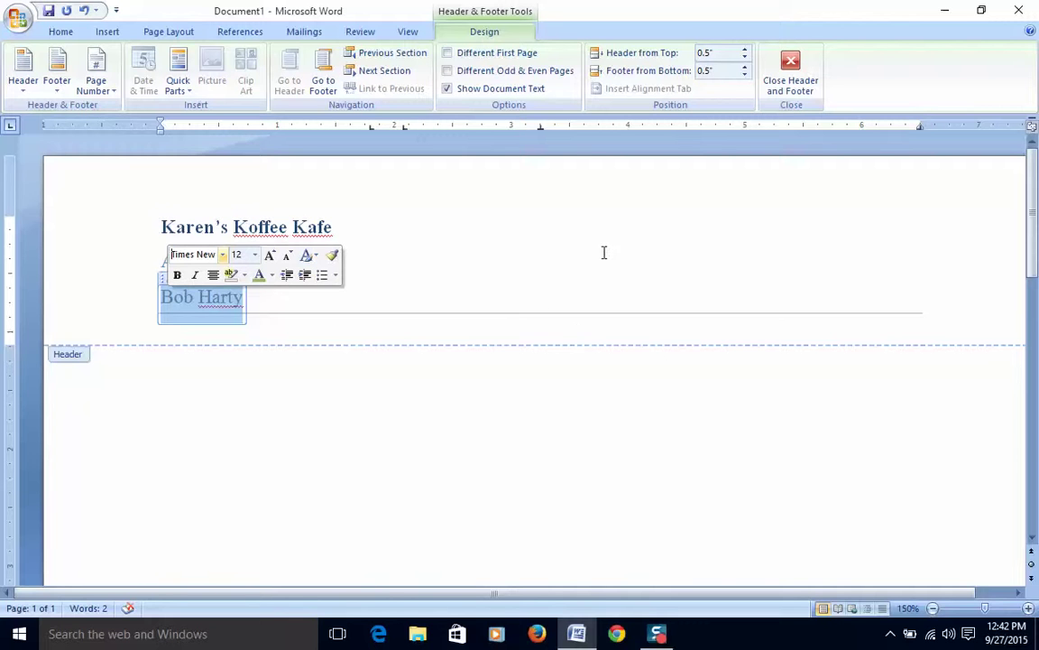
double_click(480, 446)
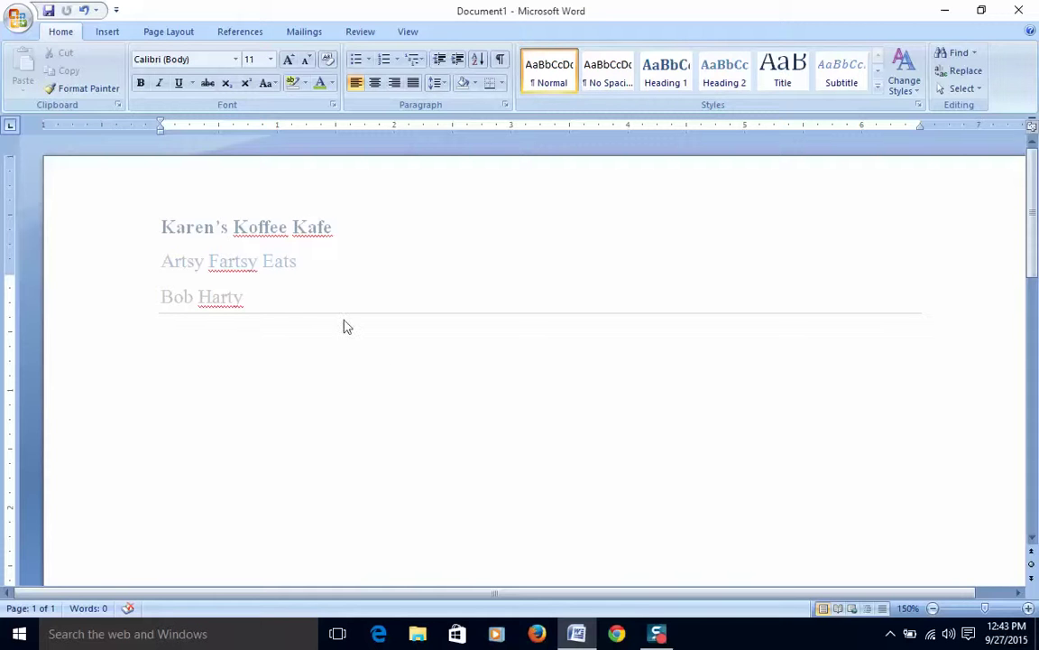
Step: Insert a Plain Number 3 page number at the top of the page and put "RAH" in front of it
click(108, 33)
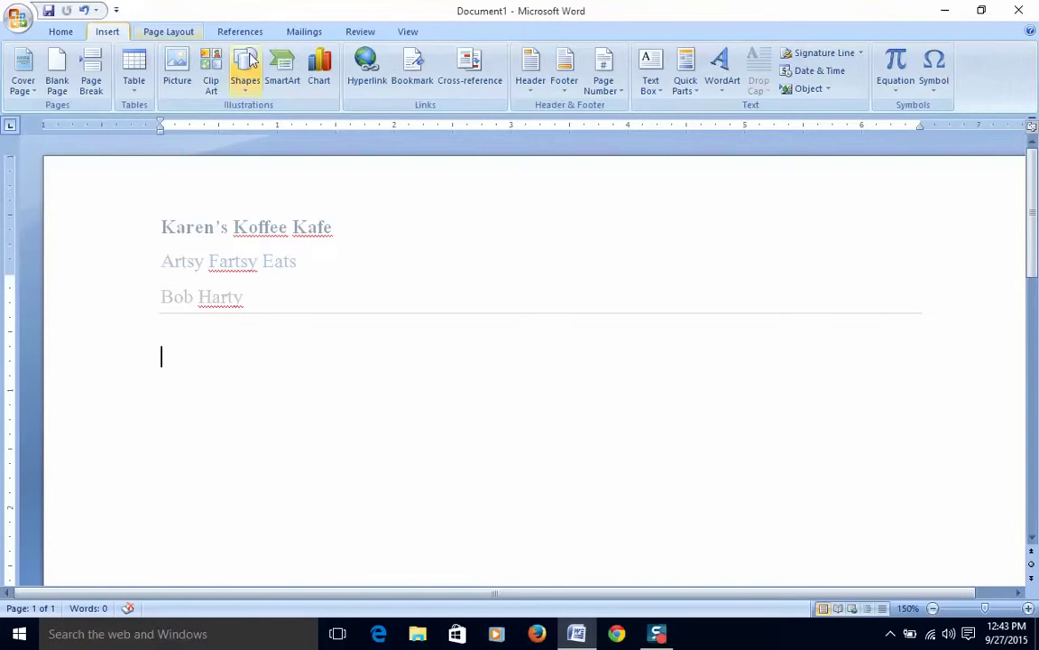
click(620, 96)
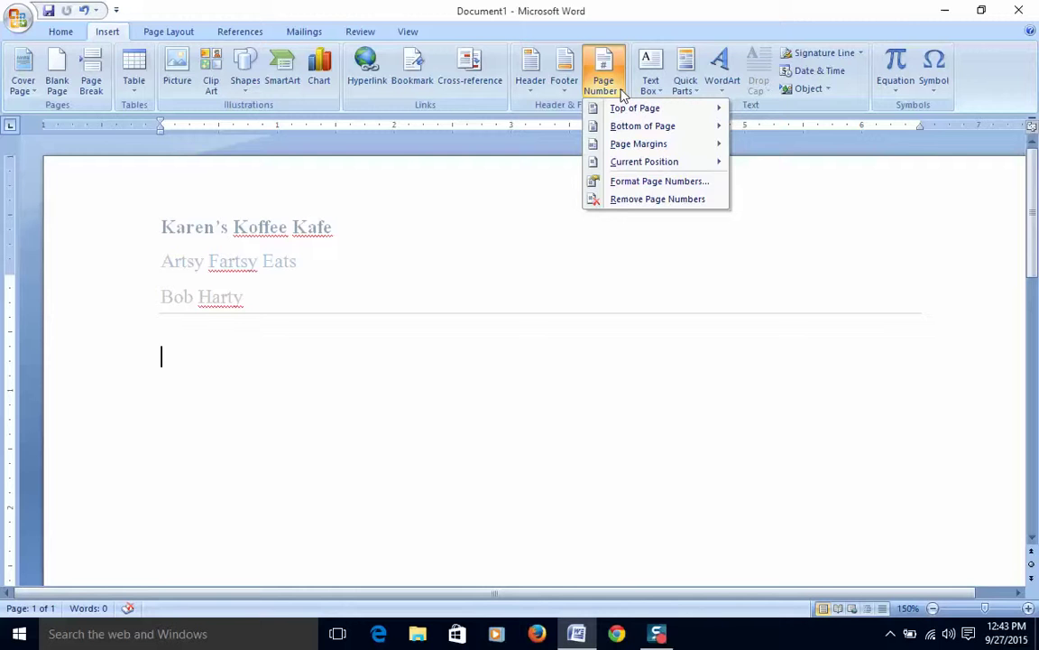
mouse_move(629, 114)
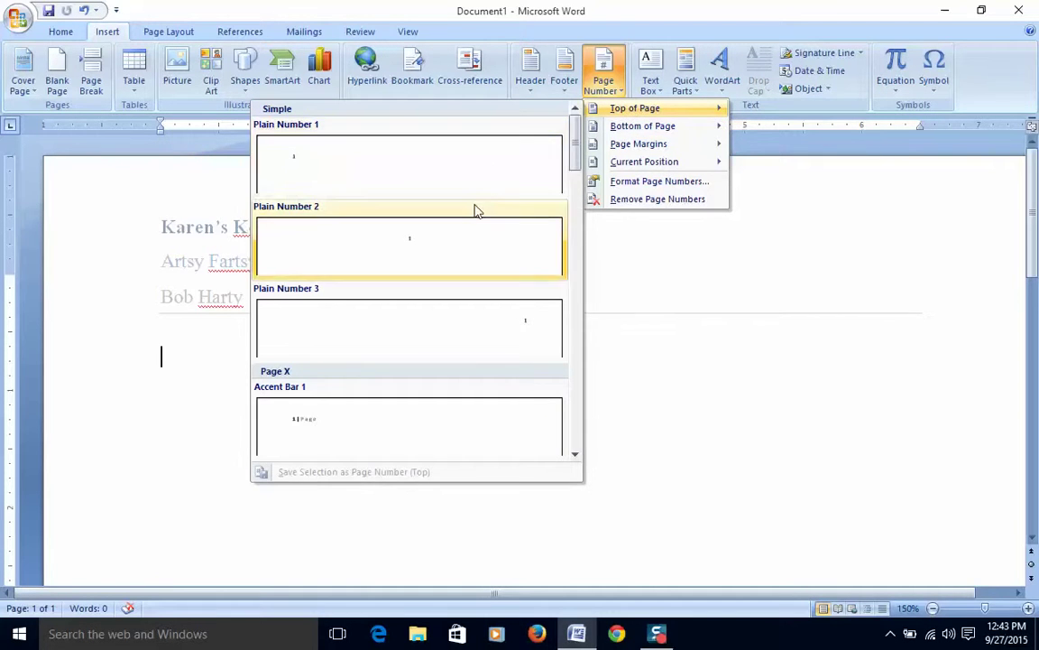
click(458, 330)
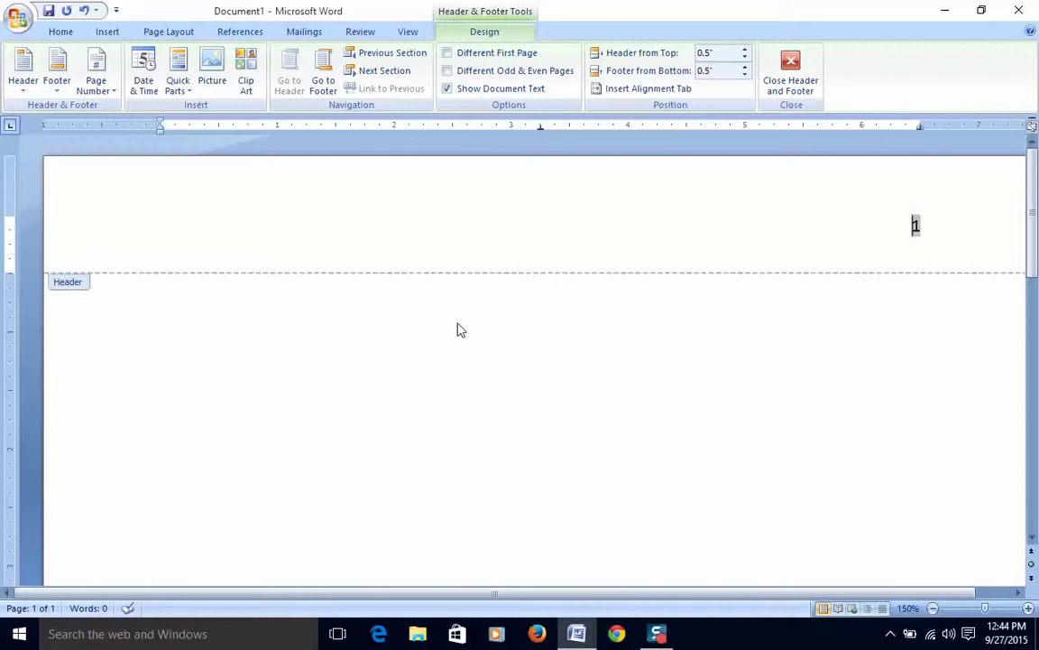
text(RAH)
Step: Format the initials and page number in the header as 9 pt Times New Roman
drag(931, 224, 864, 226)
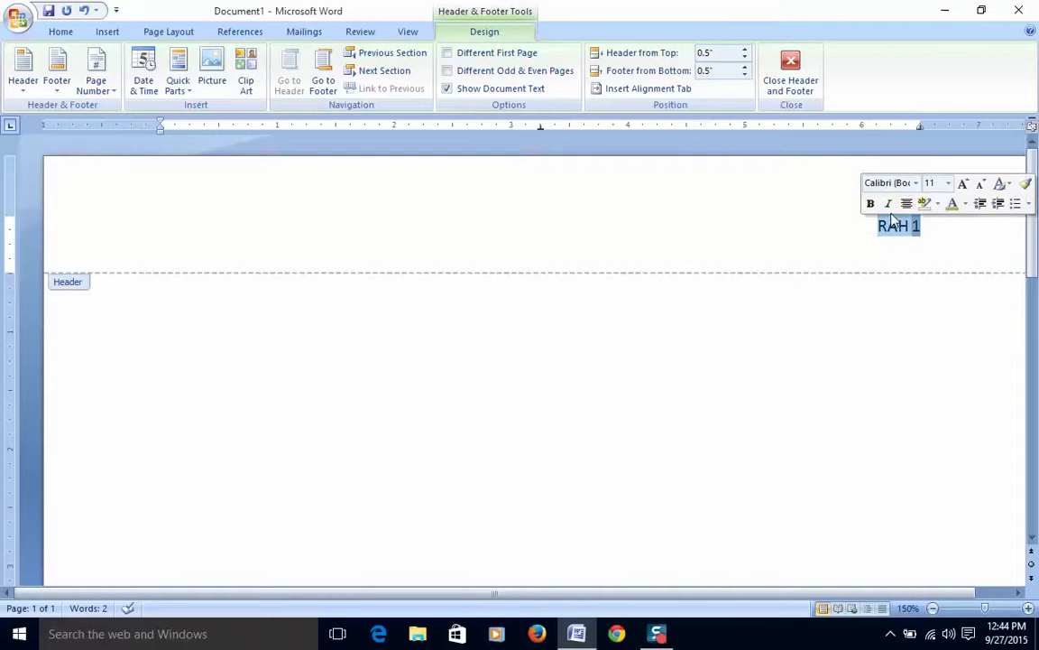
click(949, 184)
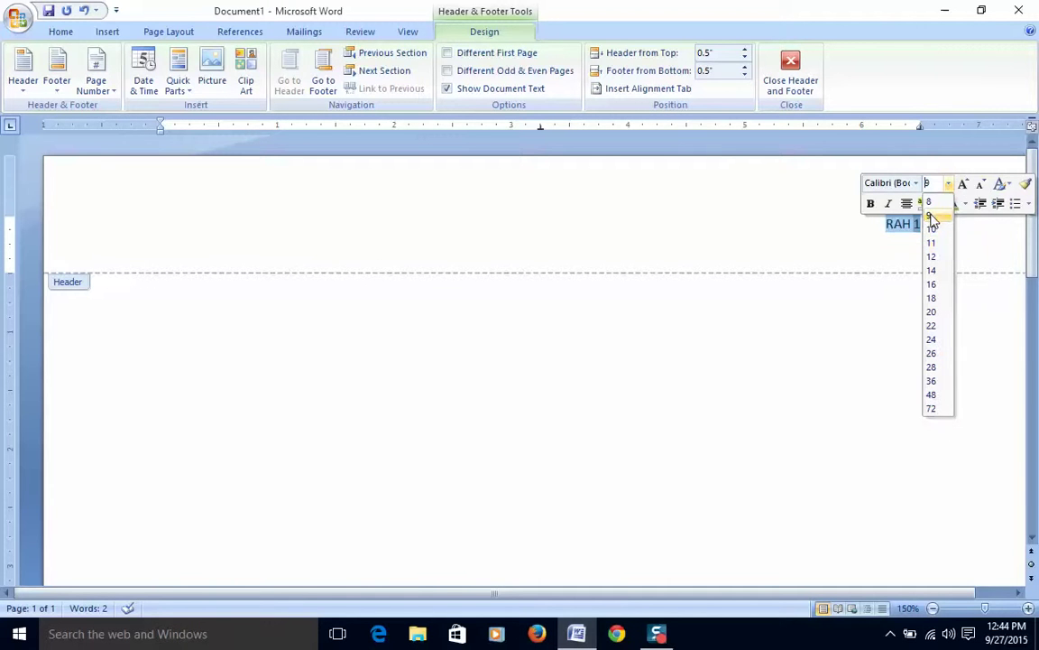
click(933, 219)
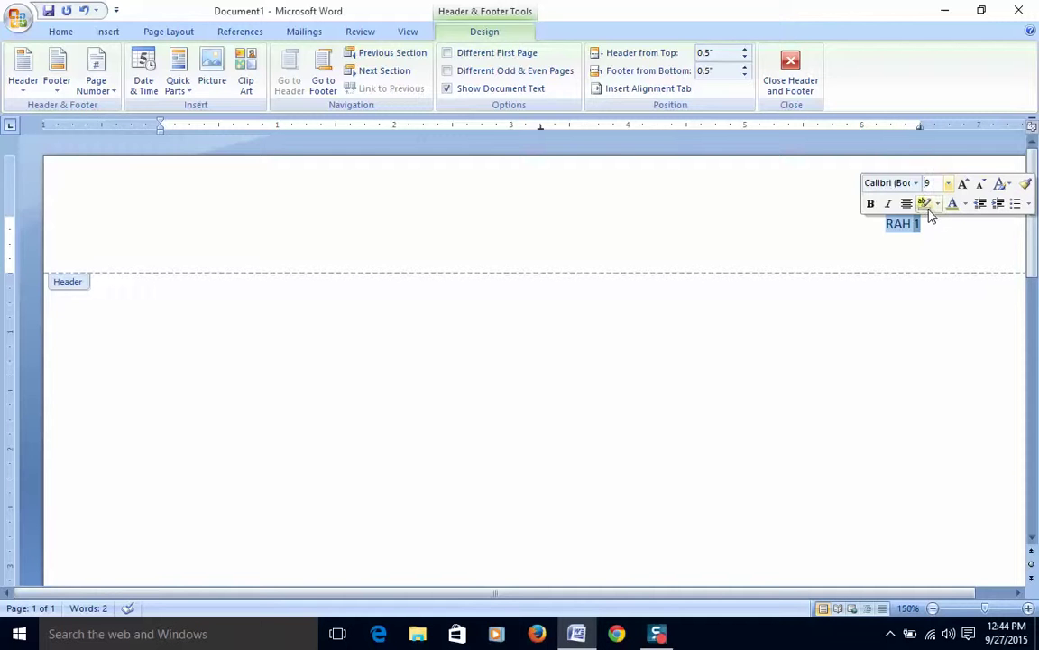
click(918, 185)
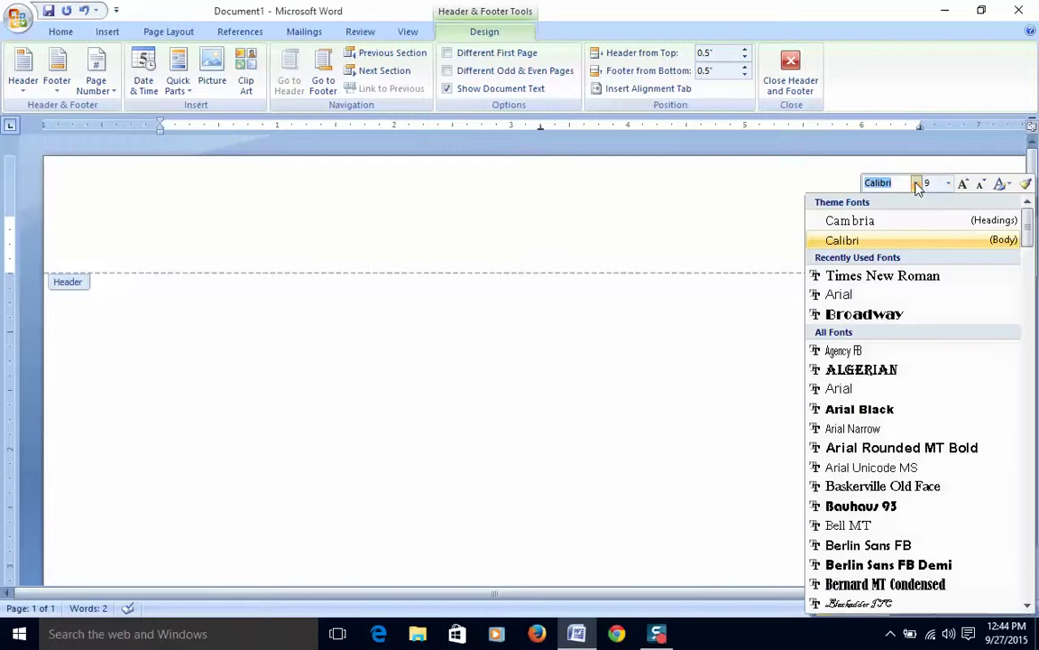
click(898, 280)
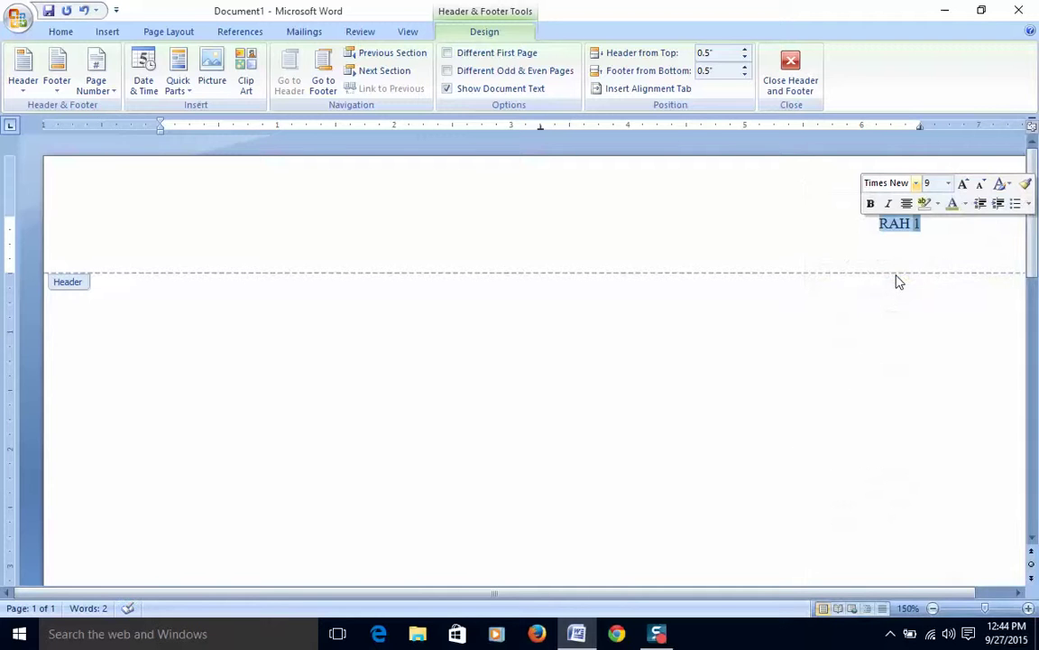
Step: Return to the document body and start an indented first paragraph with the words "The Quick"
double_click(694, 364)
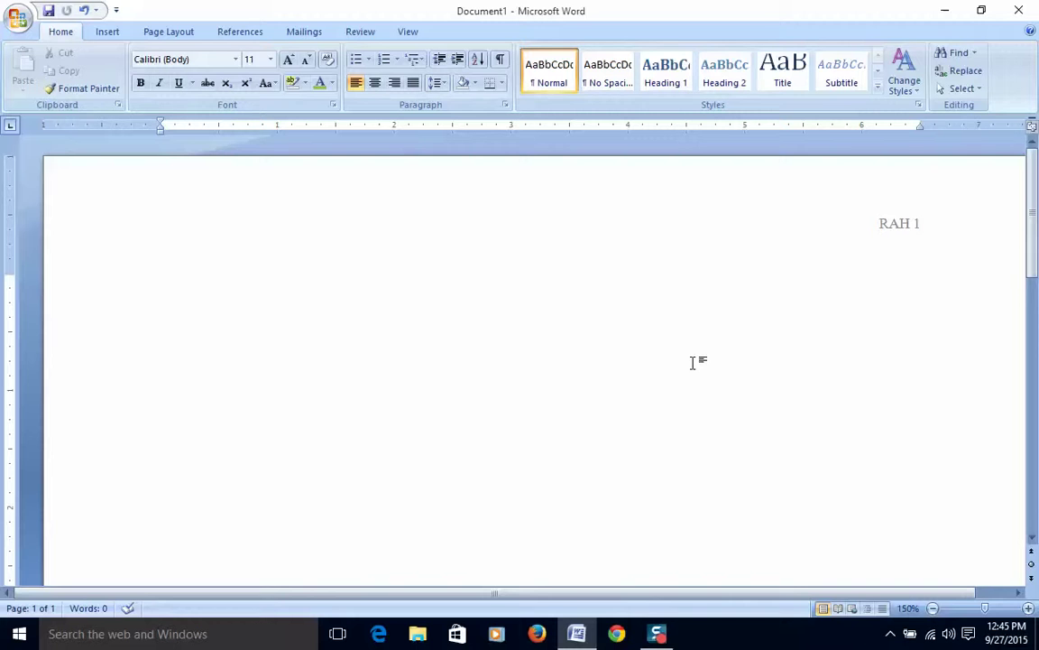
key(Tab)
text(q)
key(BackSpace)
text(Quick)
key(Left)
key(Left)
key(Left)
key(Left)
key(Left)
text(The)
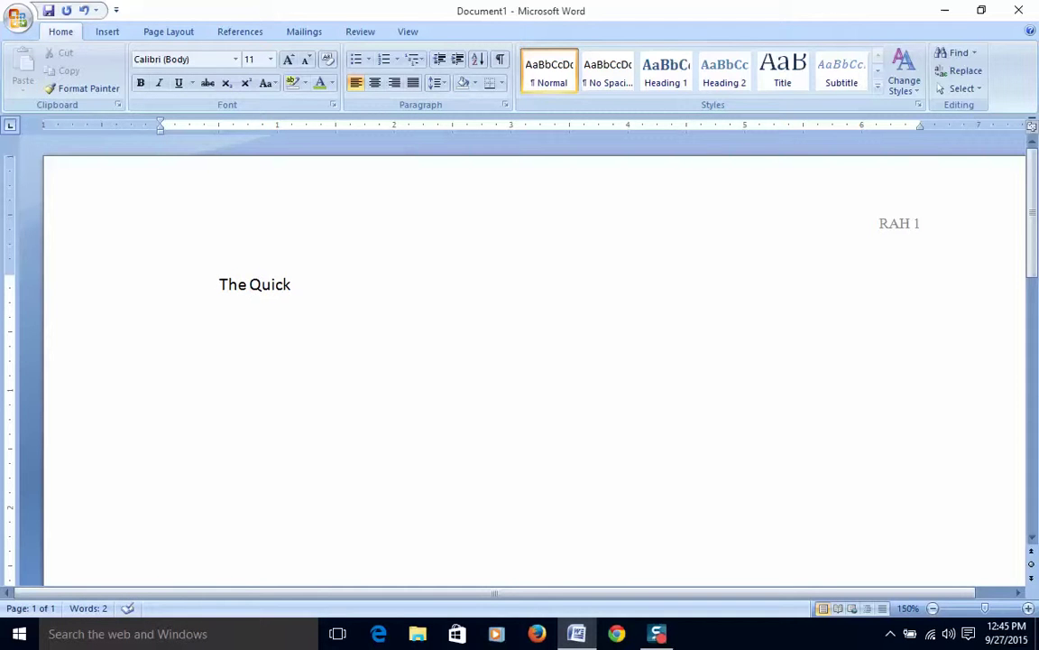
Step: Change the capital Q of the second word to lowercase so the paragraph reads "The quick"
key(Right)
key(Right)
key(Left)
key(BackSpace)
key(Tab)
key(BackSpace)
text(q)
key(Left)
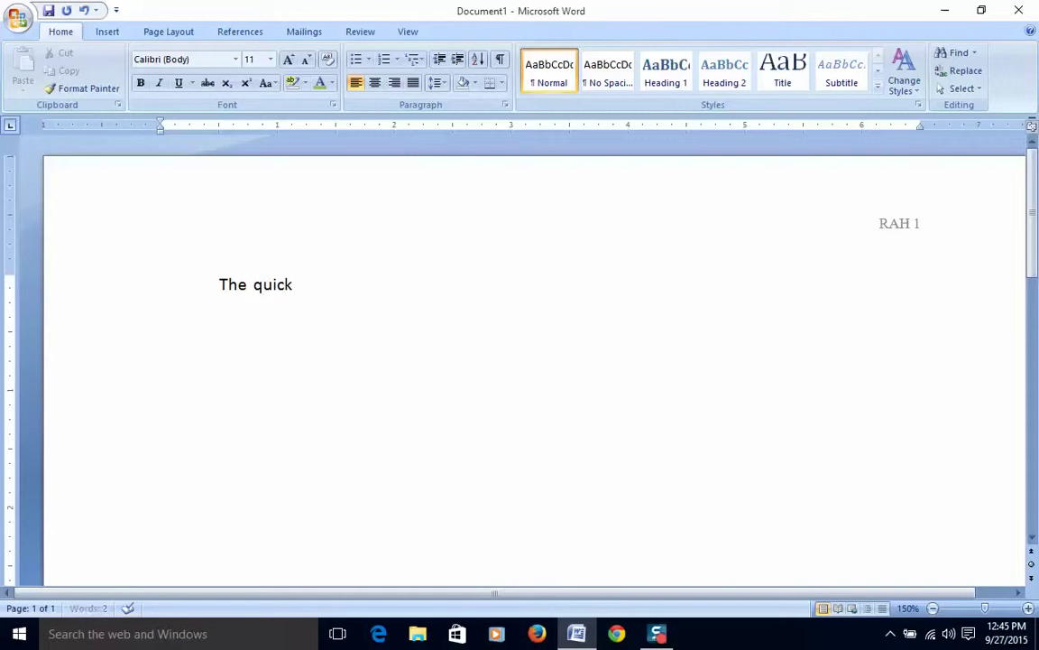
Step: Complete the first sentence with "brown fox jumped over the lazy dog."
key(Right)
key(Right)
key(Right)
key(Right)
key(Right)
text(brown fo)
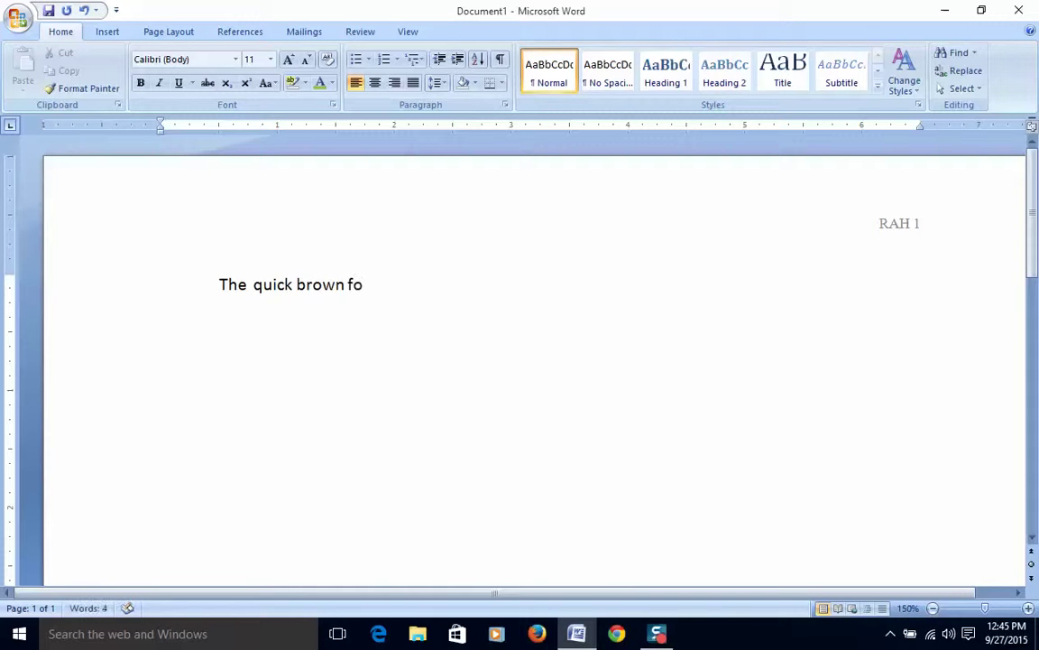
text(x jumped ov)
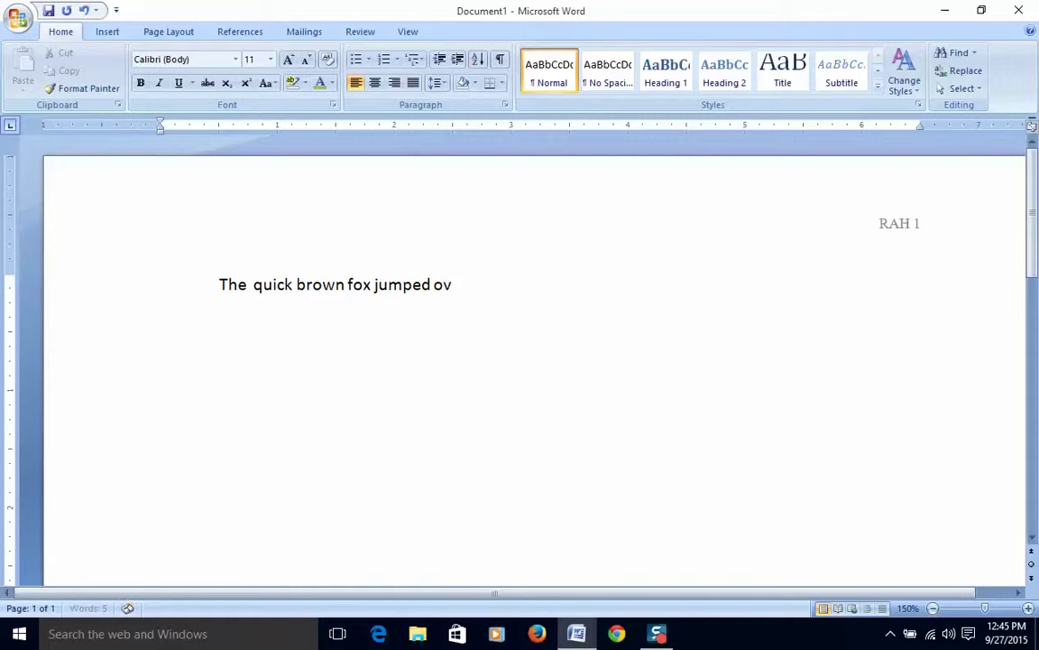
text(er the lazy dog.)
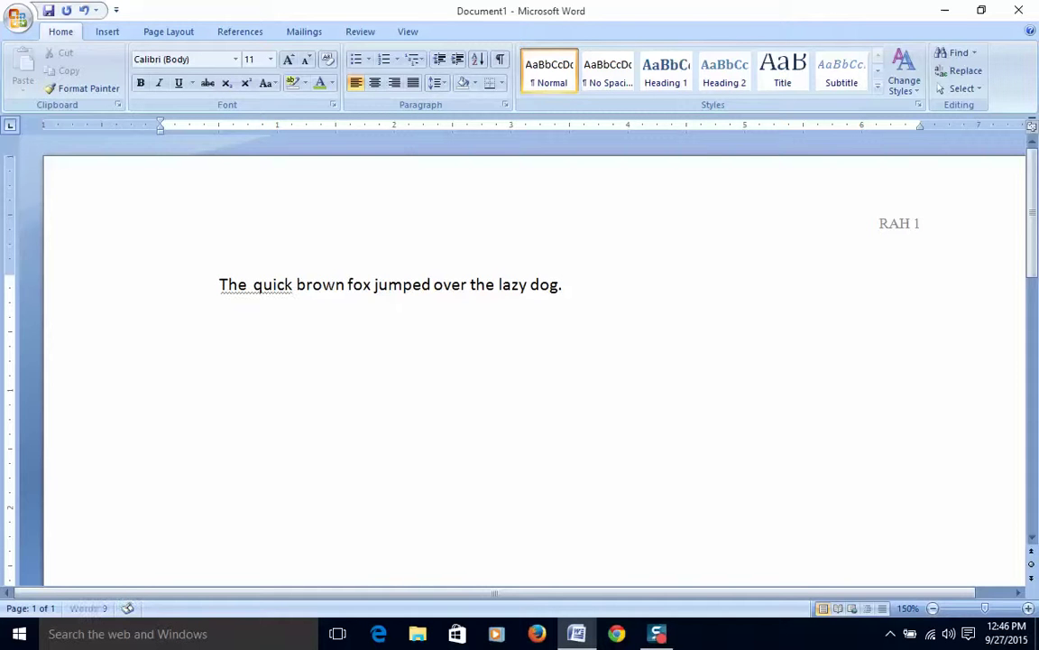
Step: Add the sentence "I hope I am not boring you." five paragraphs below the first sentence
key(Return)
key(Return)
key(Return)
key(Return)
key(Return)
text(I hope I am no)
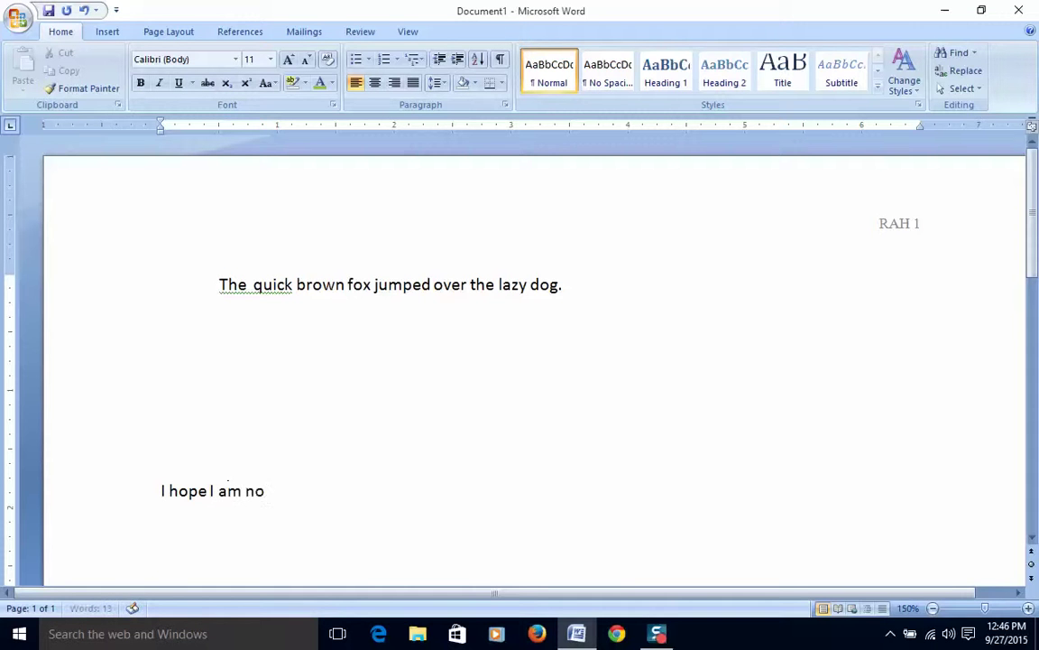
text(t boring you.)
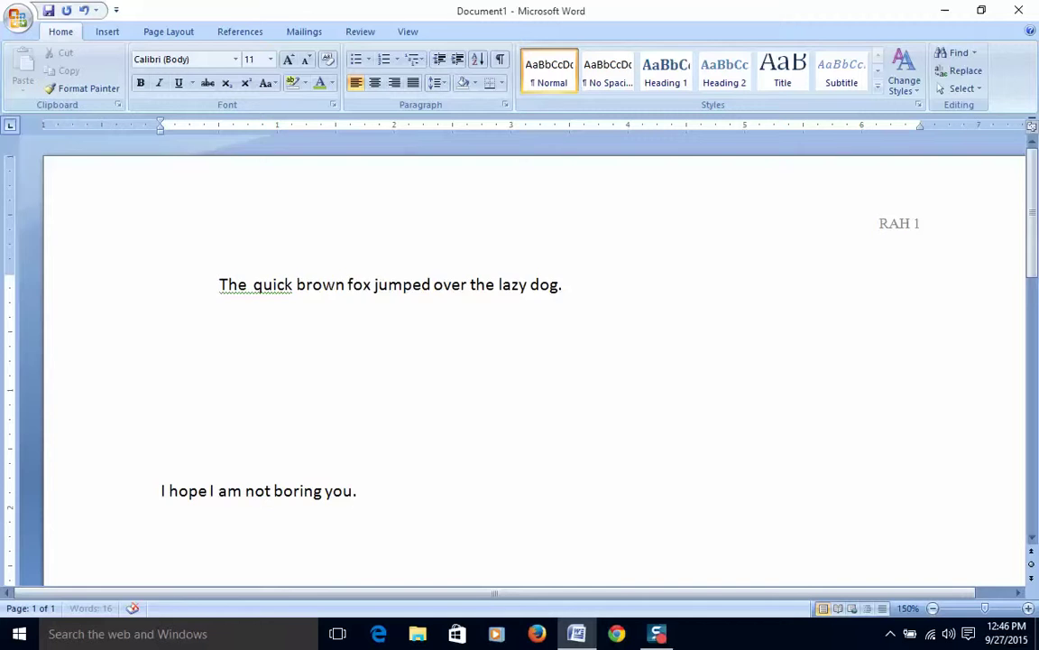
Step: Add the question "Are you enjoying your weekend?" five paragraphs below the second sentence
key(Return)
key(Return)
key(Return)
key(Return)
key(Return)
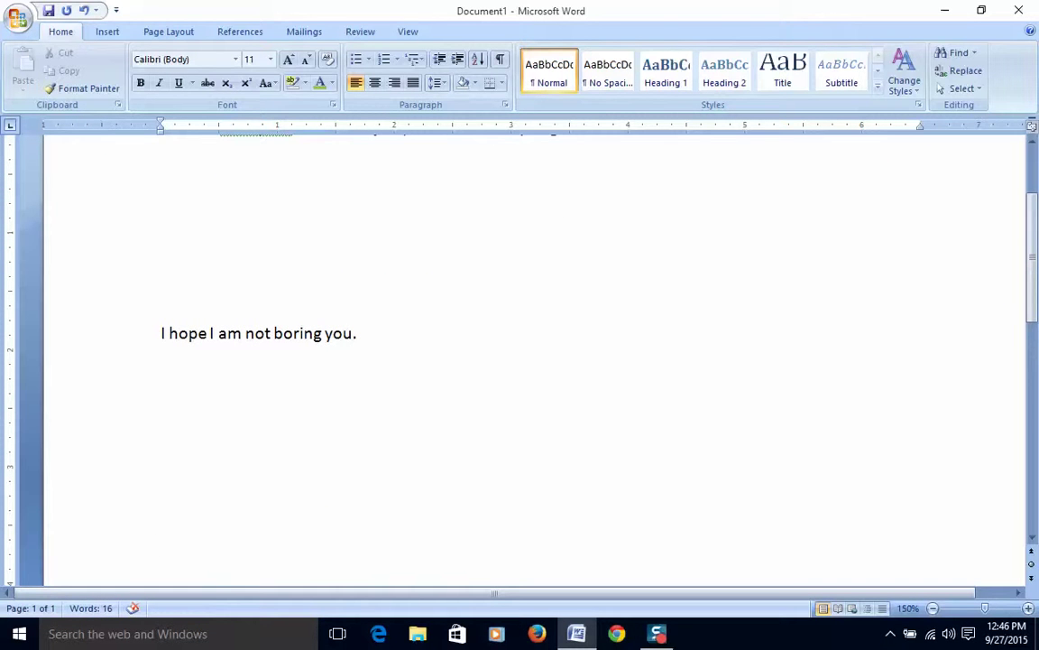
text(Are you enjoying youree)
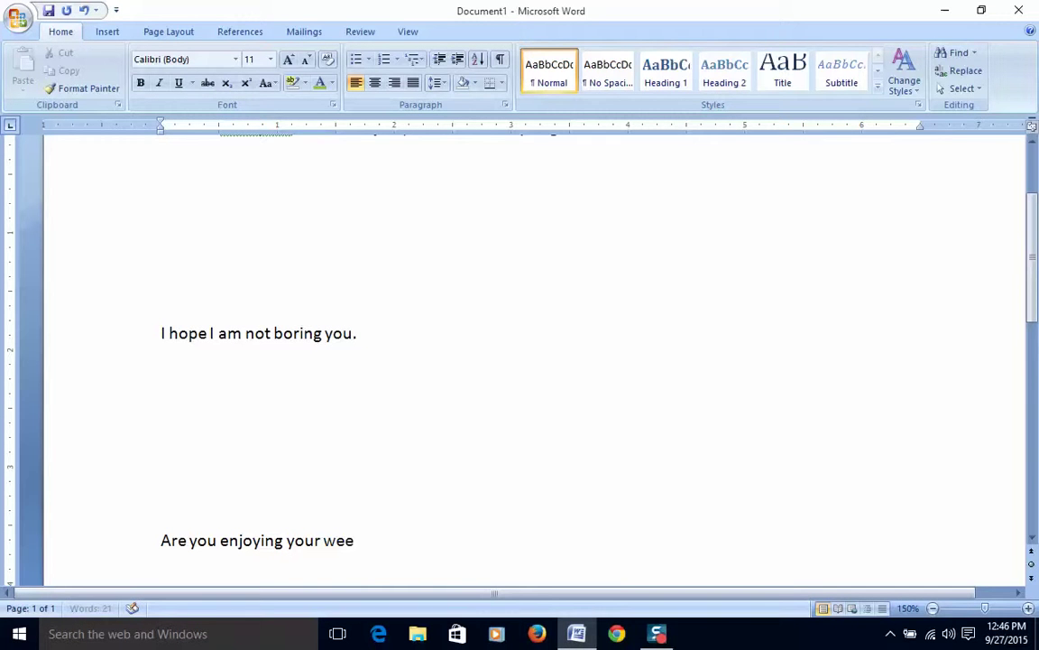
text(kend?)
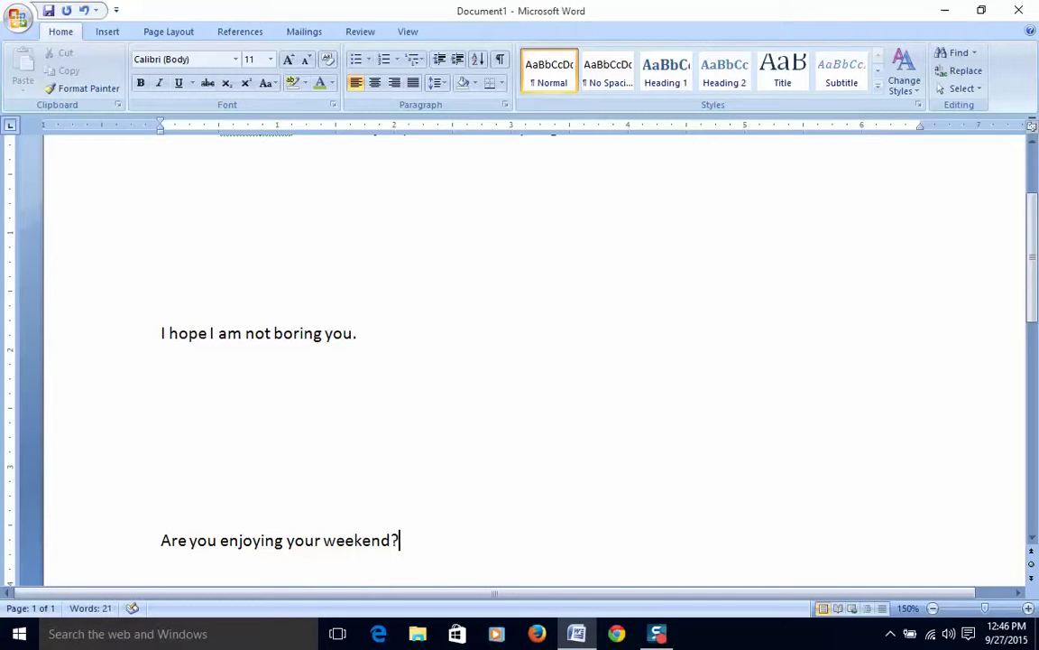
Step: Add the sentence "Let's see if it goes to the next page." several paragraphs below the weekend question
key(Return)
key(Return)
key(Return)
key(Return)
key(Return)
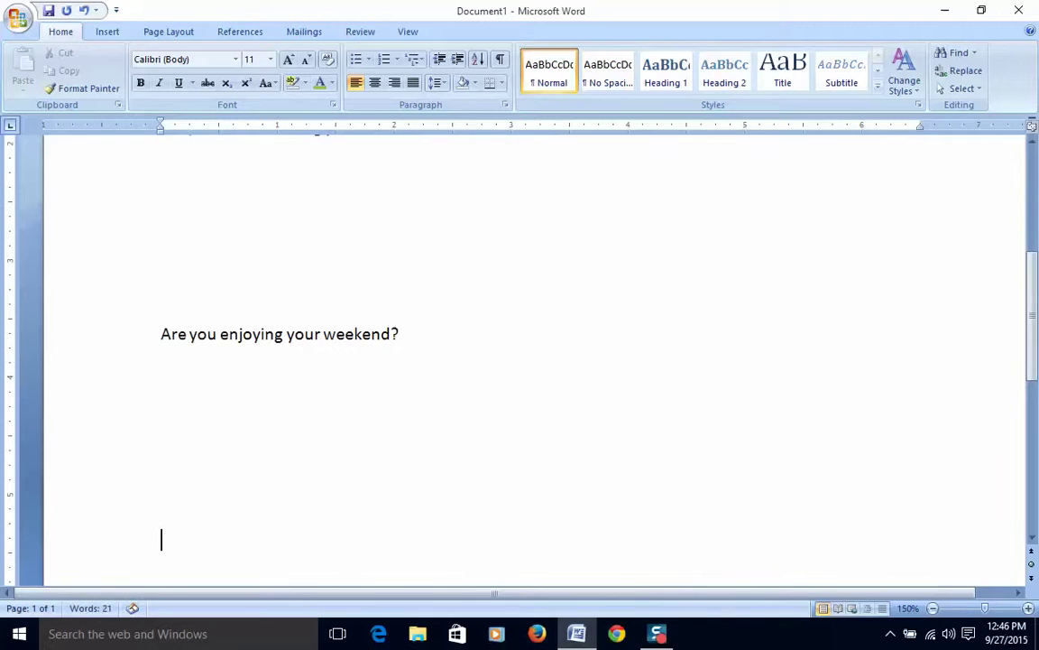
key(Return)
key(Return)
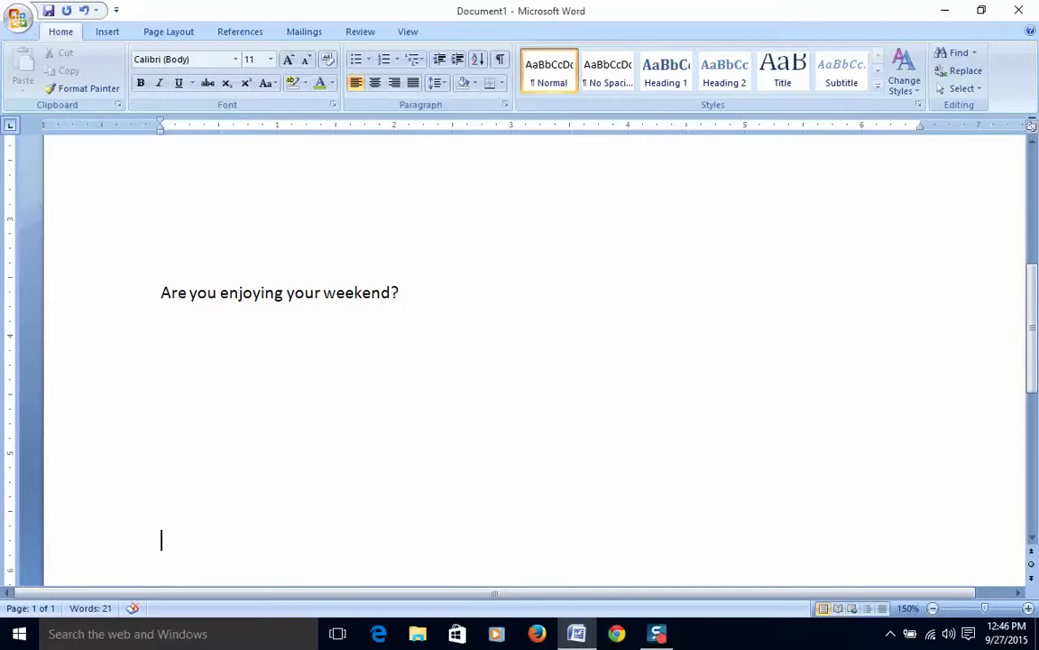
text(Let's see if )
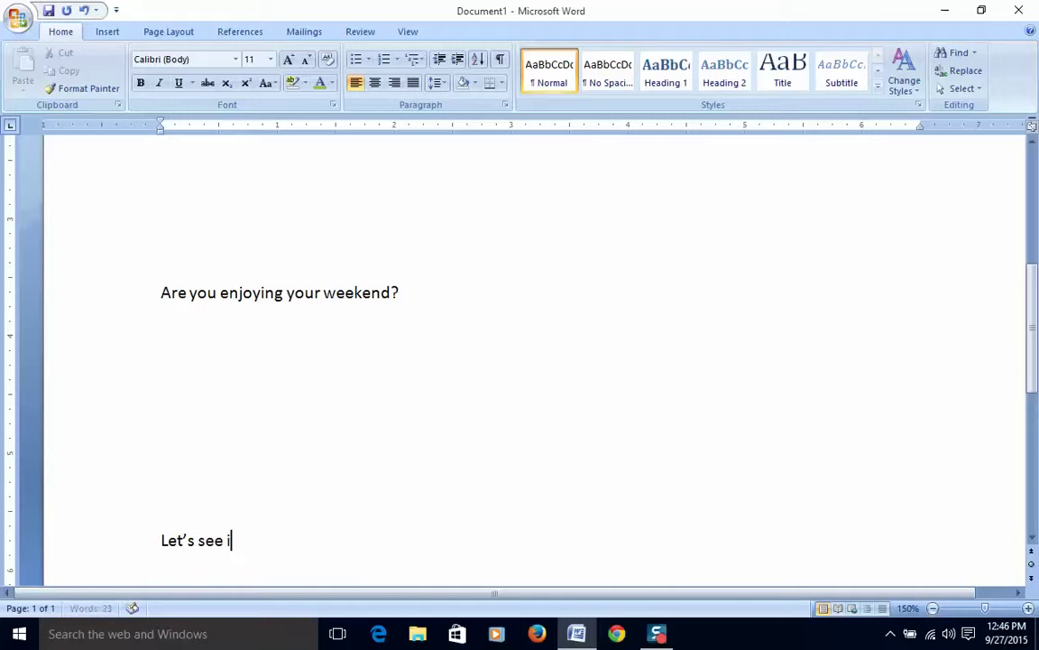
text(it goes to the ne)
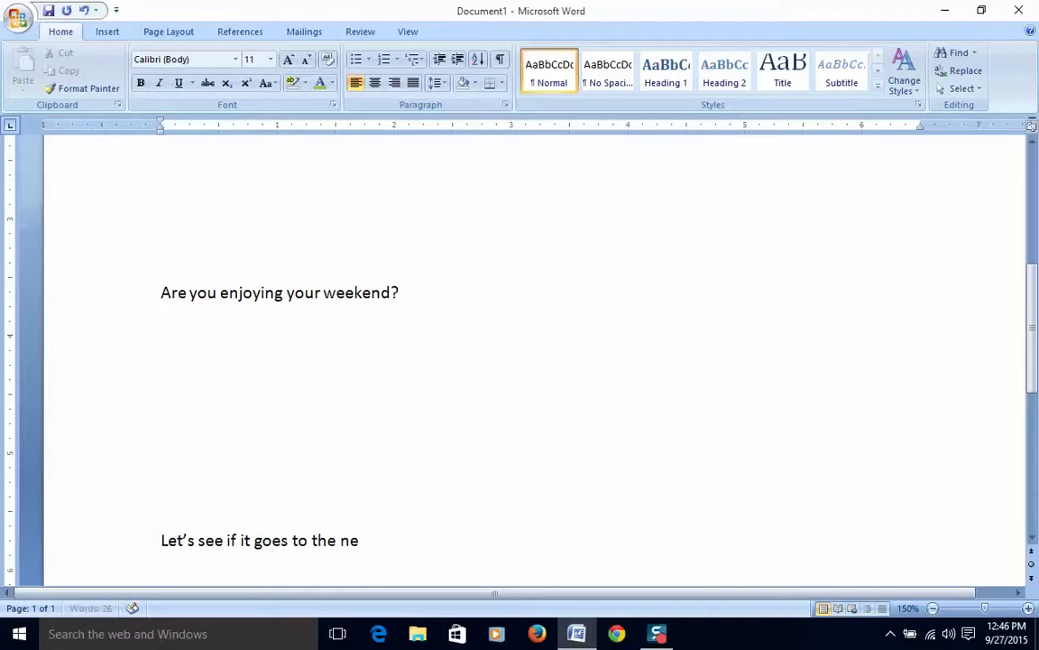
text(xt page.)
Step: Add blank paragraphs after the last sentence until the cursor is a few lines down on page 2
key(Return)
key(Return)
key(Return)
key(Return)
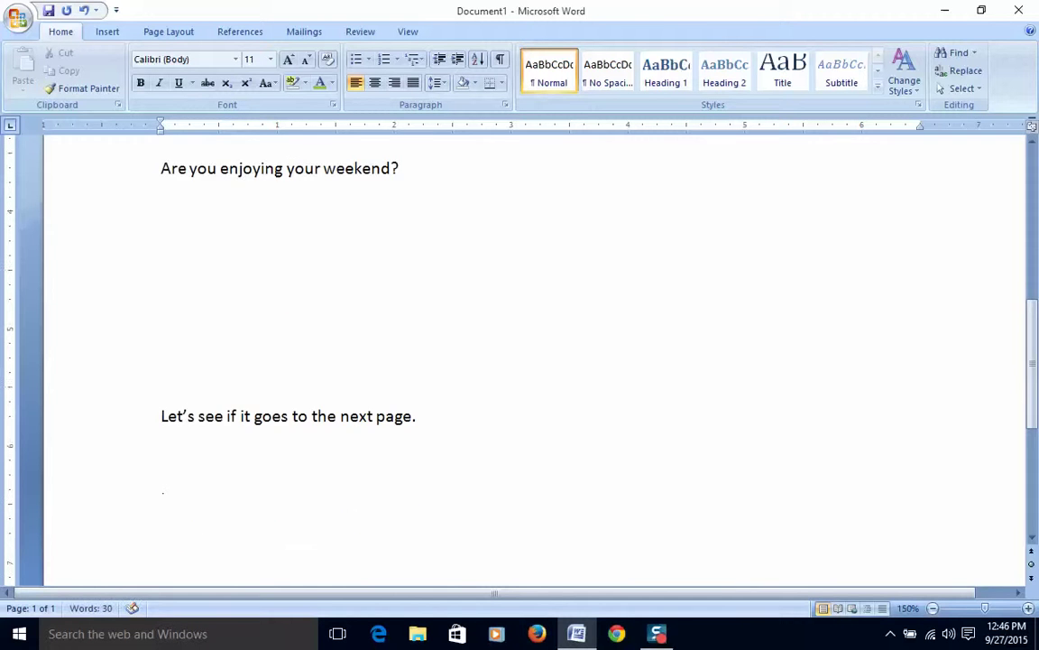
key(Return)
key(Return)
key(Return)
key(Return)
key(Return)
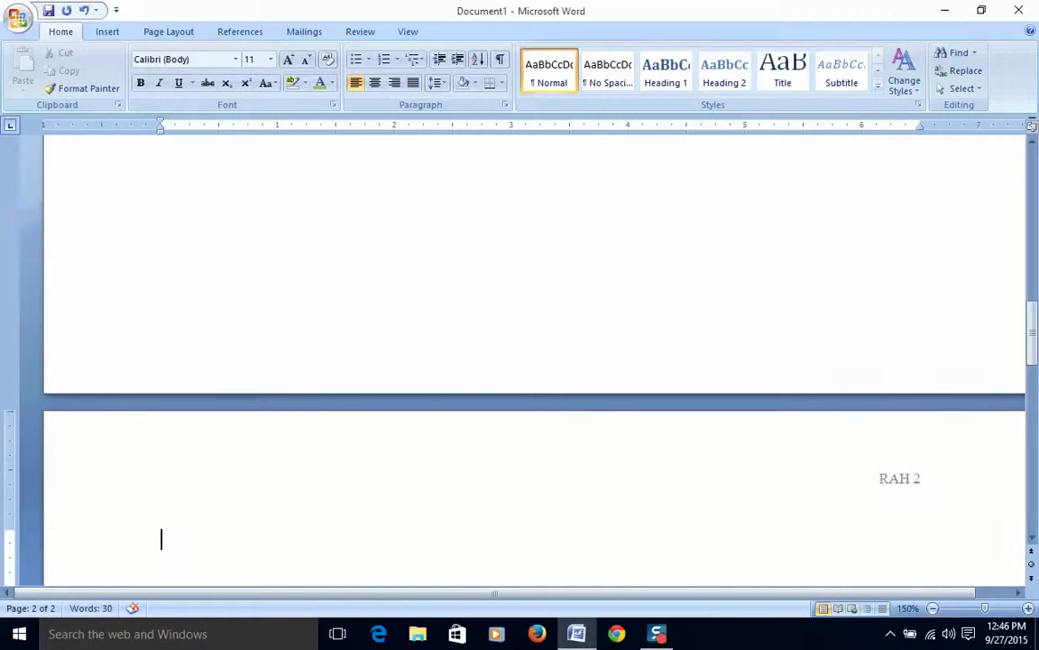
key(Return)
key(Return)
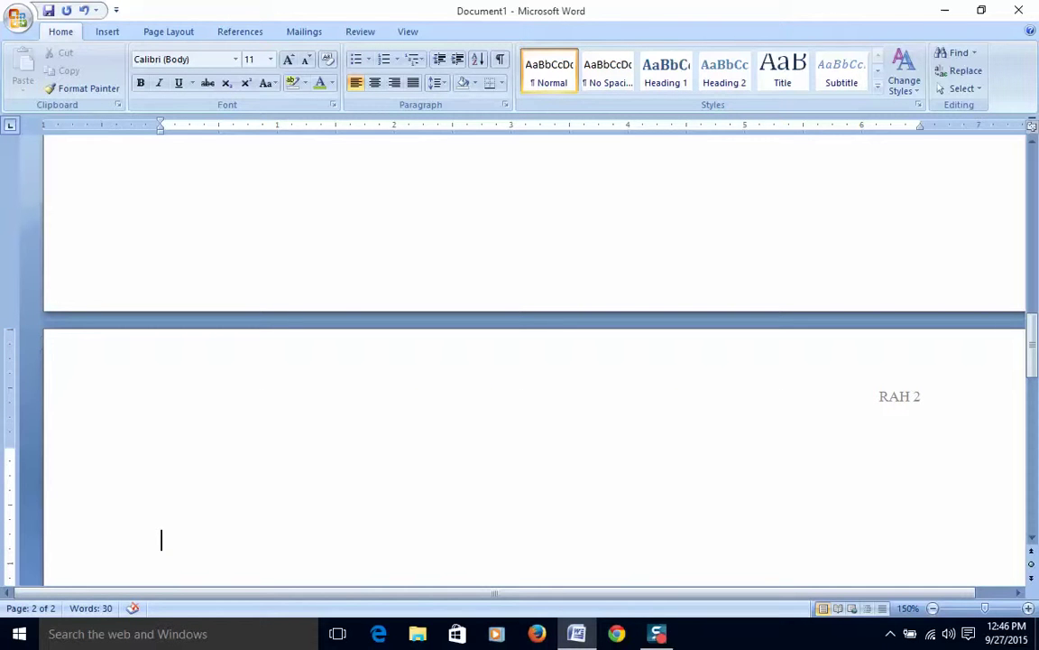
Step: Write "Look, I did it!" on the second page
text(Look)
text( \)
key(BackSpace)
key(BackSpace)
text(, I)
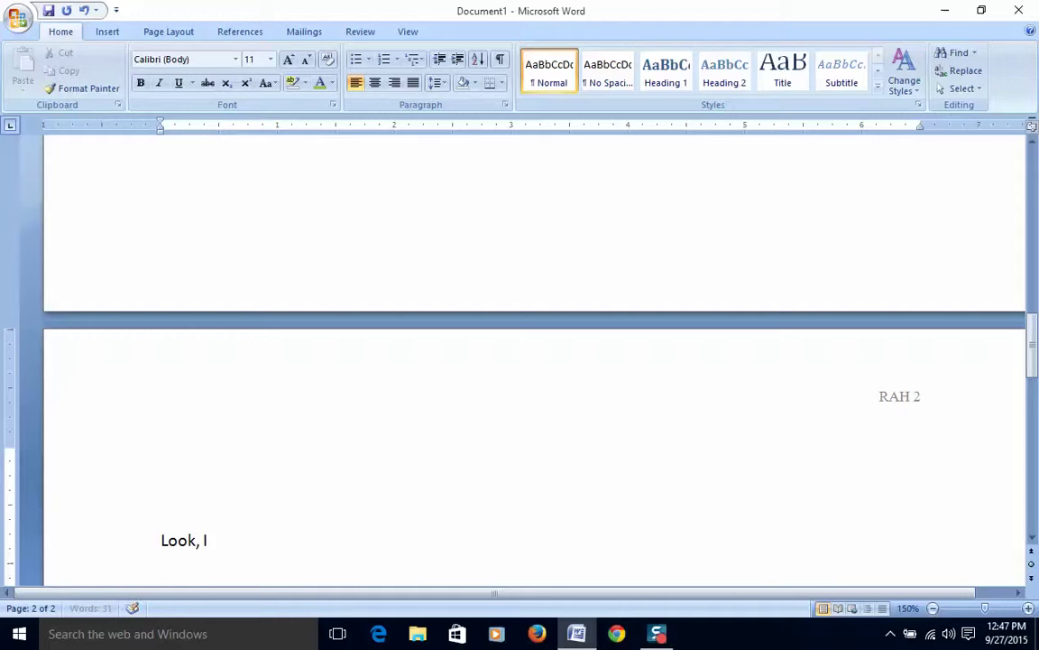
text( did it)
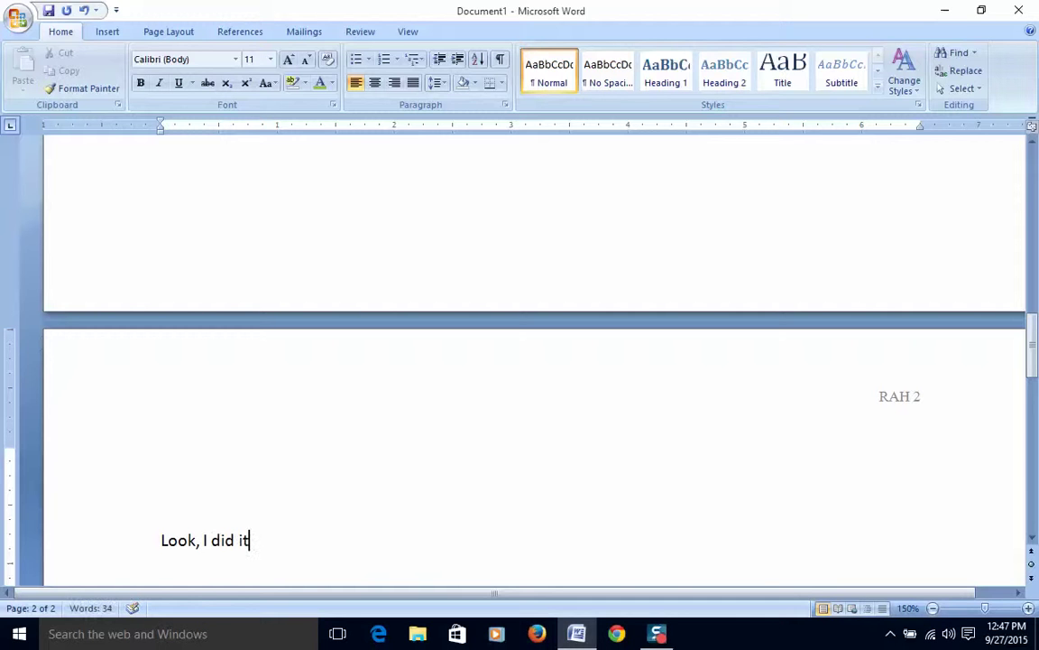
text(!)
Step: Insert the built-in Cubicles (Even Page) footer into the document
drag(1035, 352, 1035, 178)
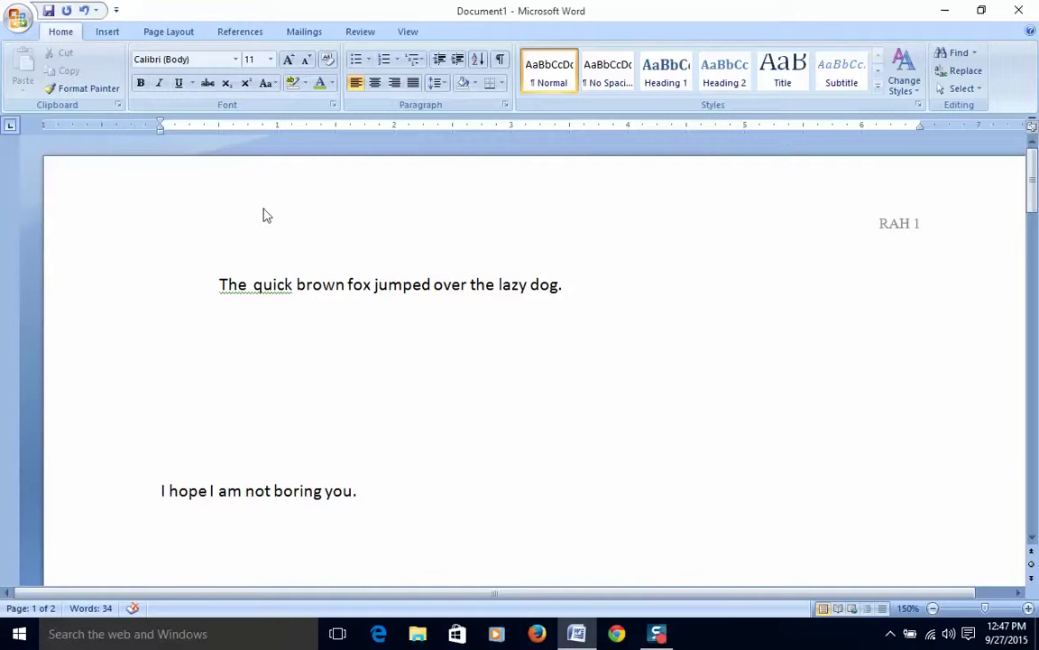
click(108, 33)
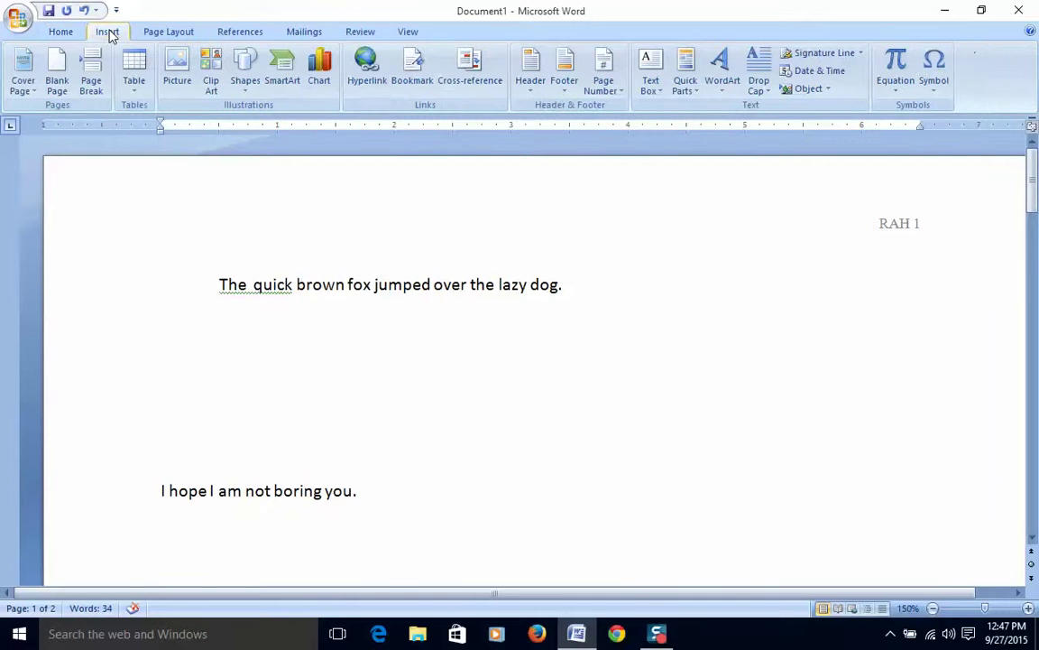
click(566, 81)
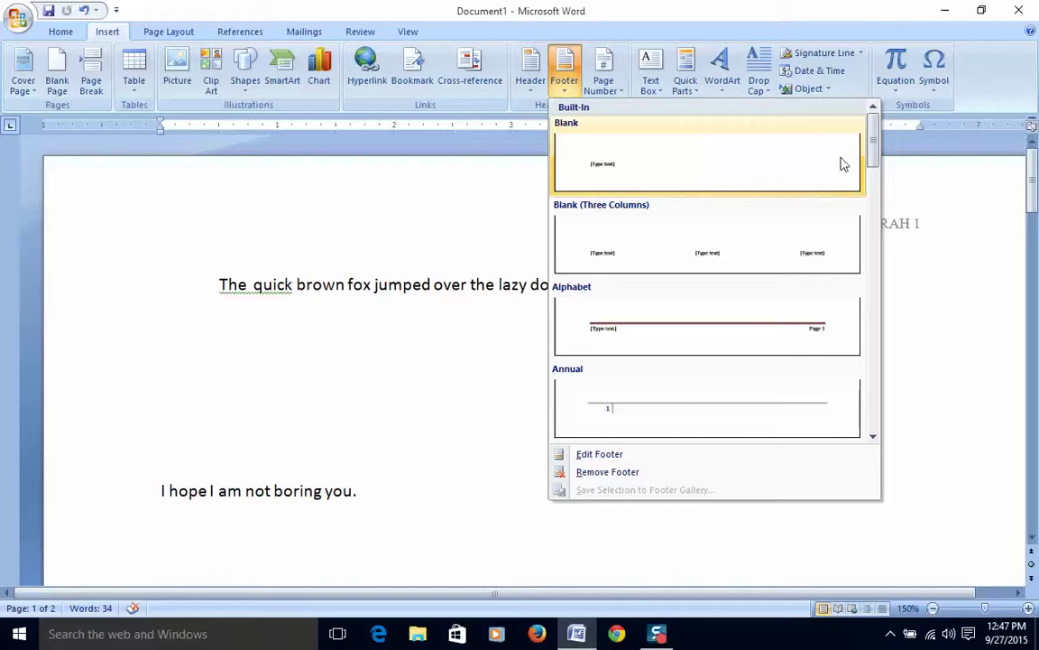
drag(872, 139, 880, 239)
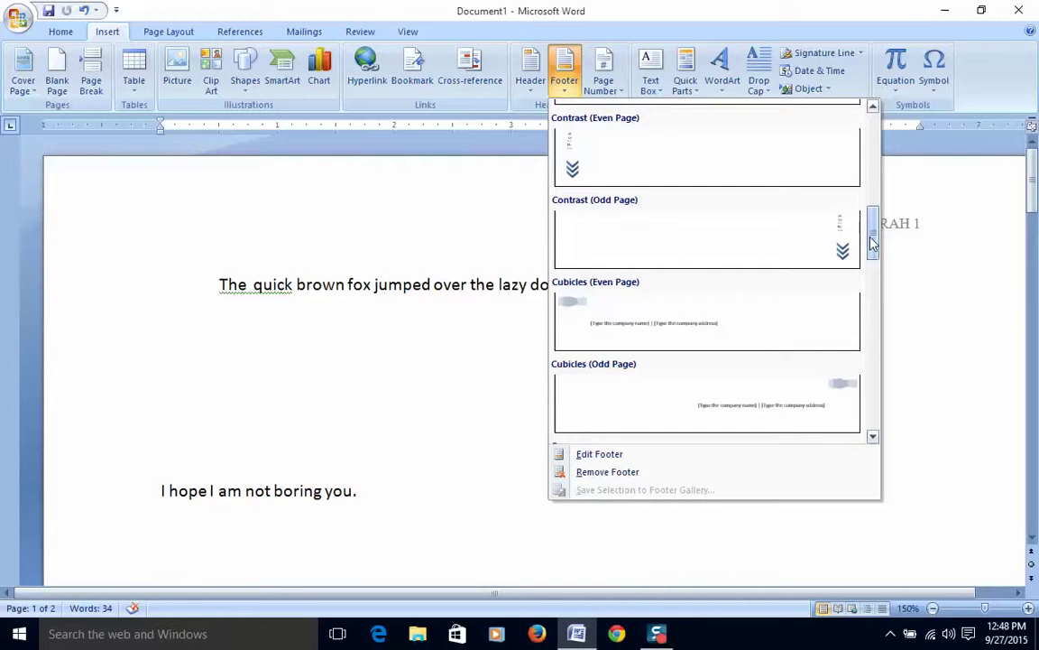
click(704, 325)
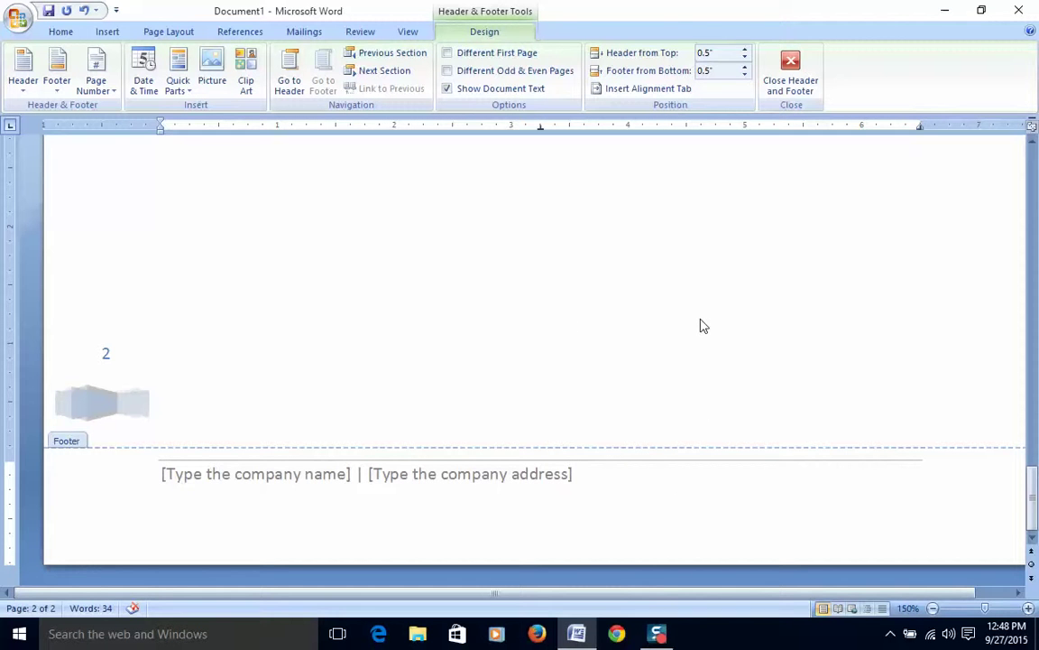
Step: Replace the footer's company name placeholder with "St. Petersburg College"
click(168, 473)
click(173, 475)
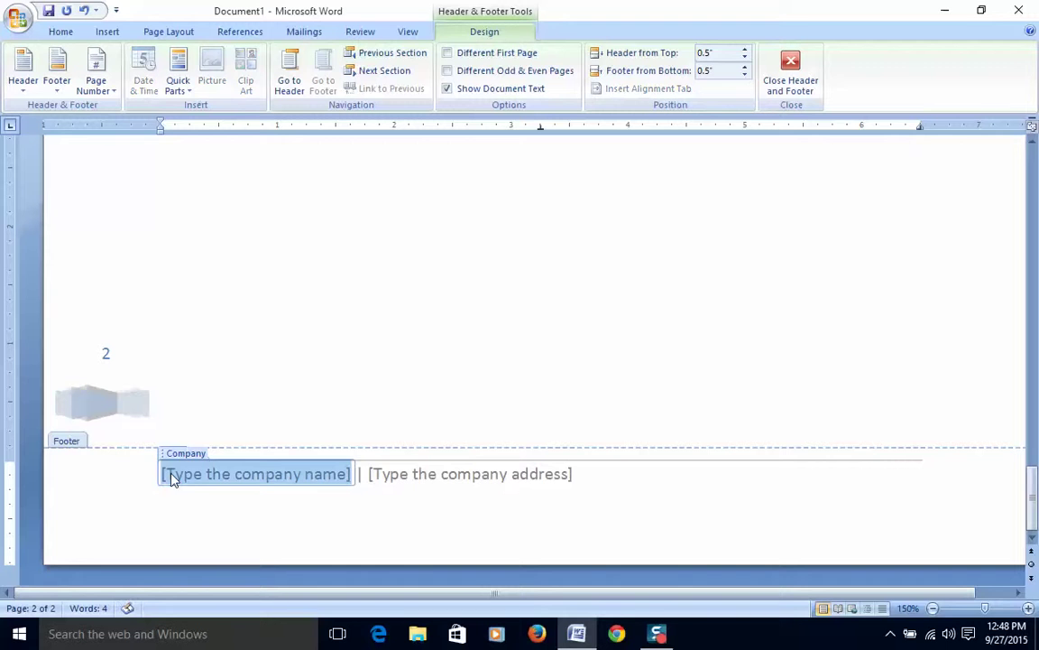
text(St.)
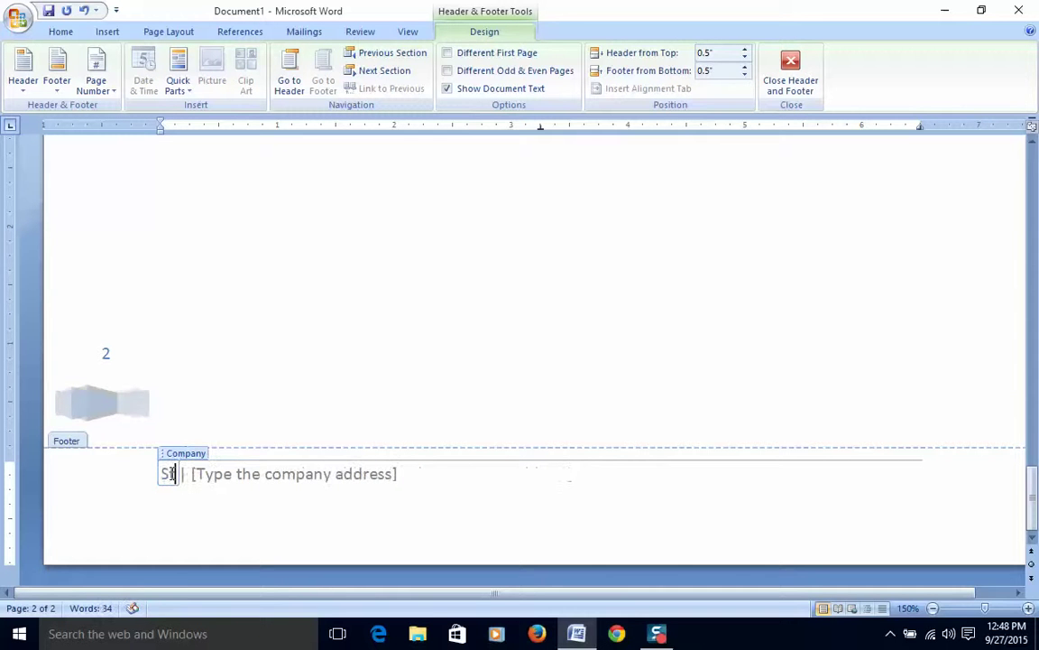
text( P)
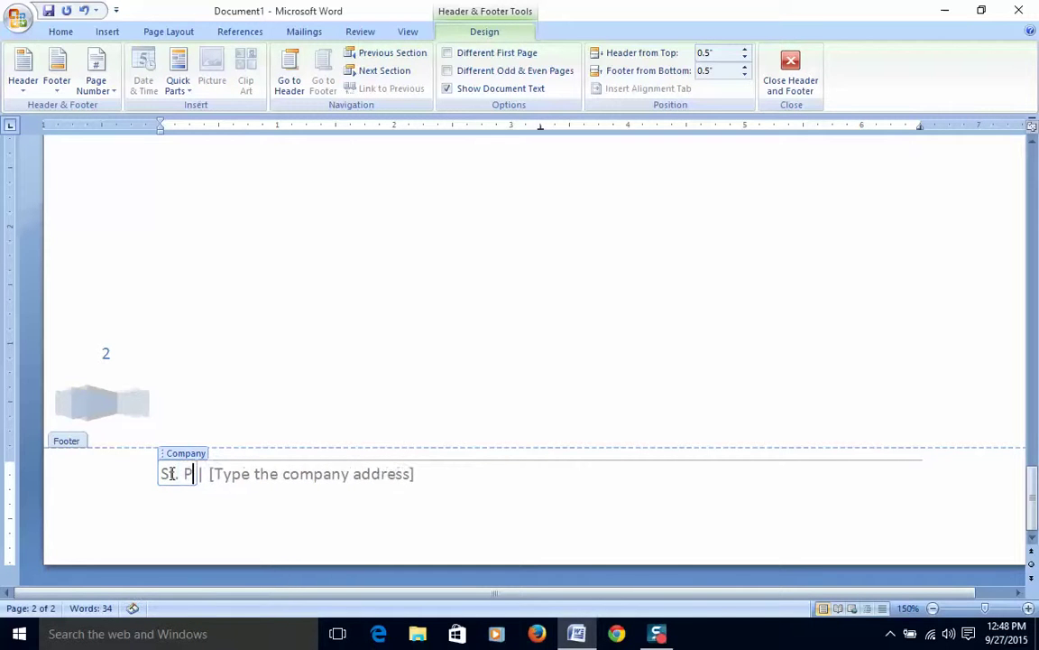
text(eters)
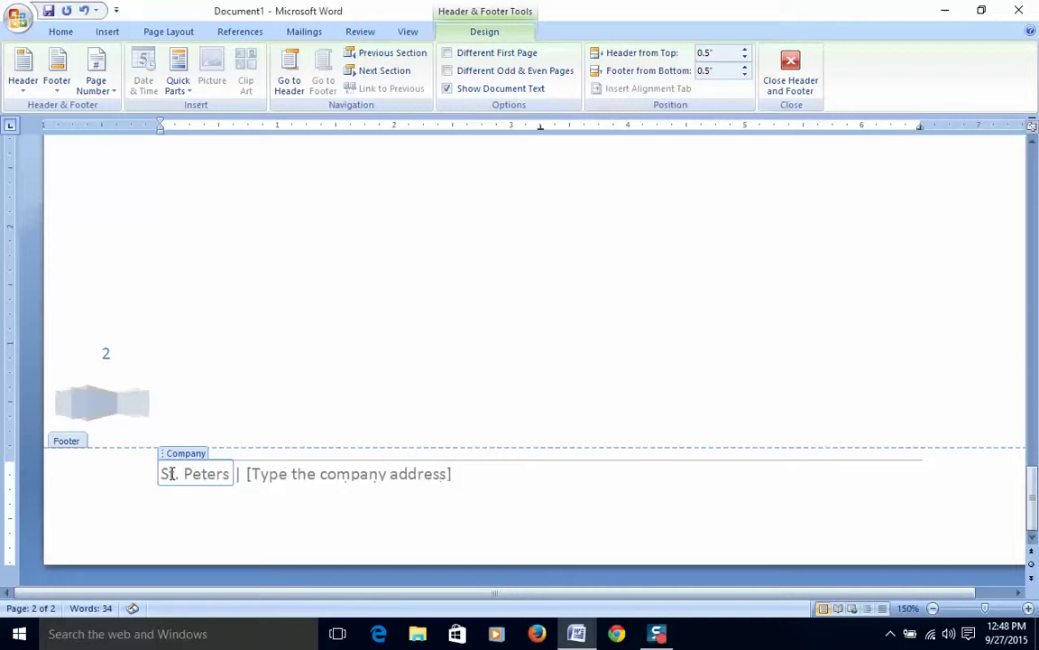
text(burg C)
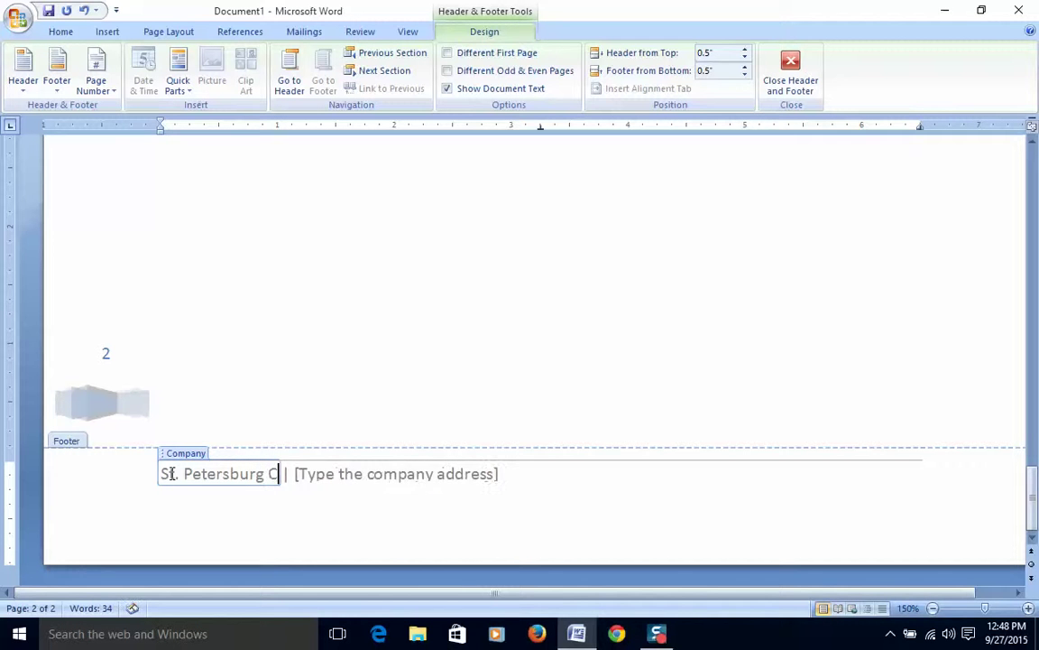
text(ollege)
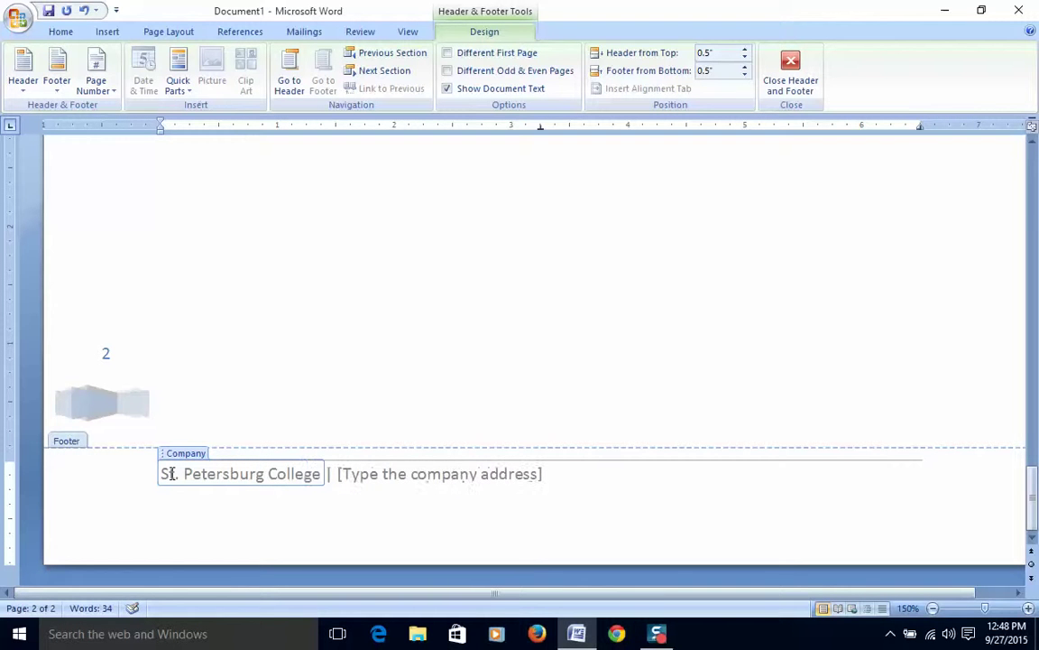
Step: Replace the footer's company address placeholder with "Clearwater, FL"
click(349, 476)
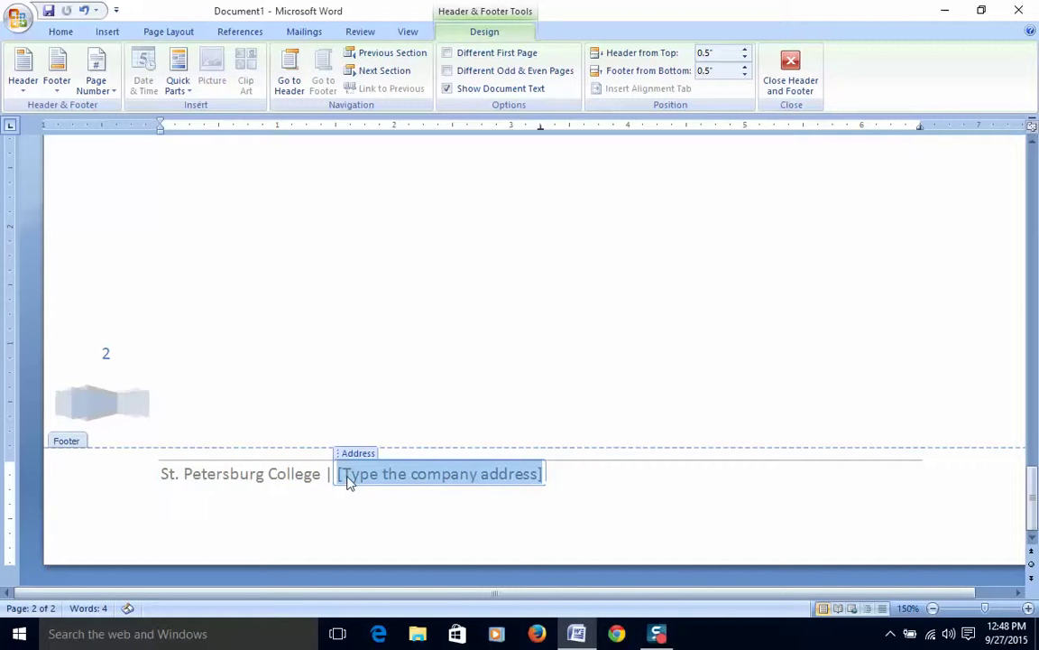
text(C)
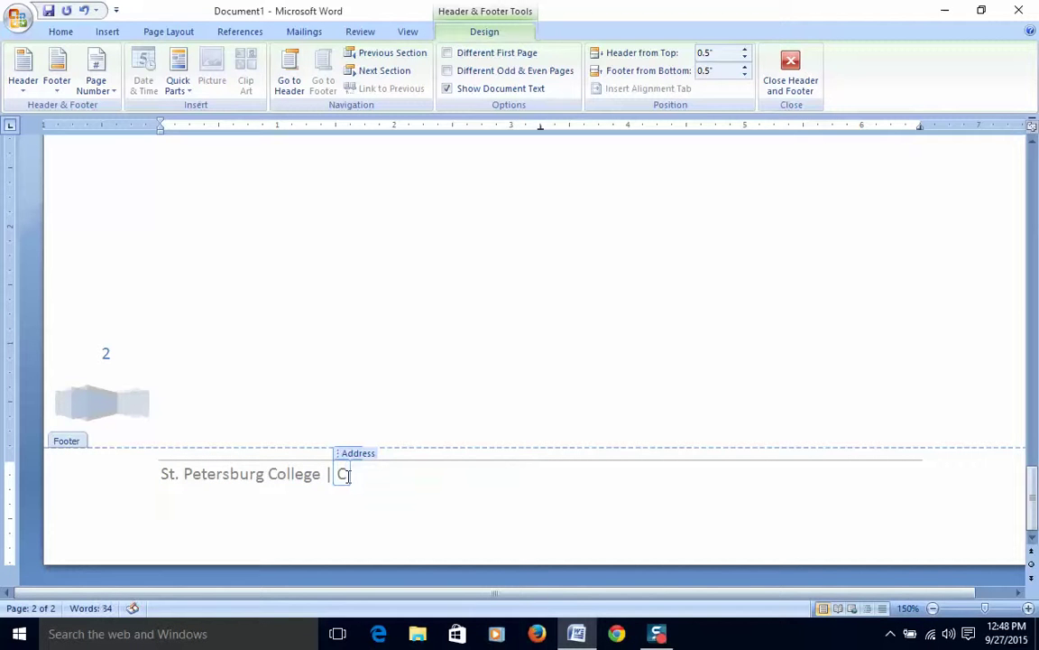
text(learwate)
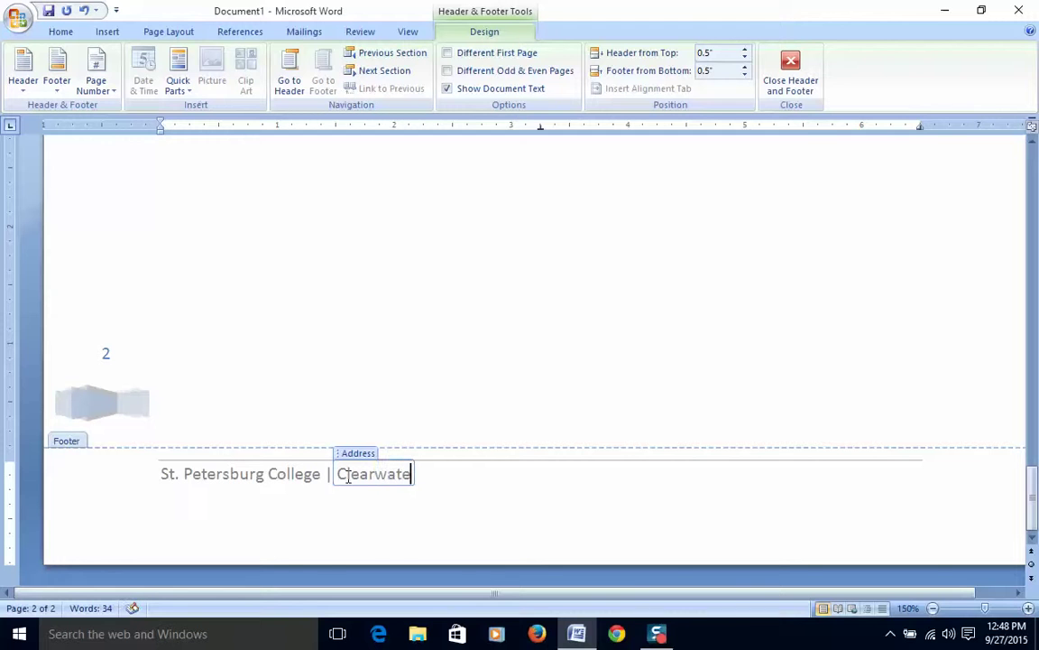
text(r,)
key(BackSpace)
text(r.)
key(BackSpace)
text(, FL)
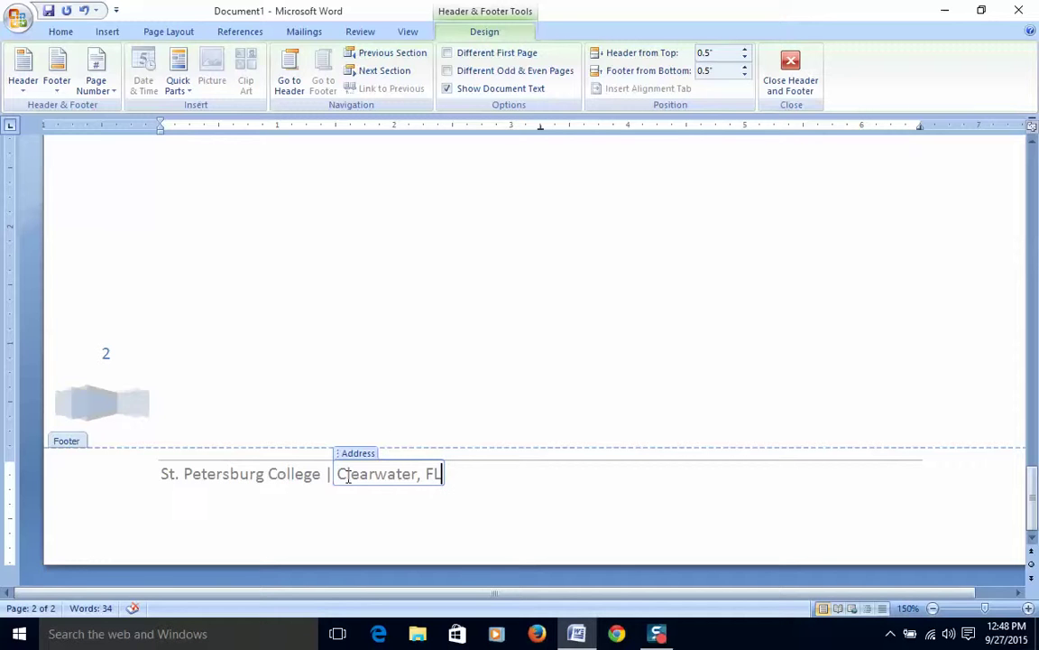
Step: Leave footer editing and check the college footer on both pages of the document
double_click(533, 328)
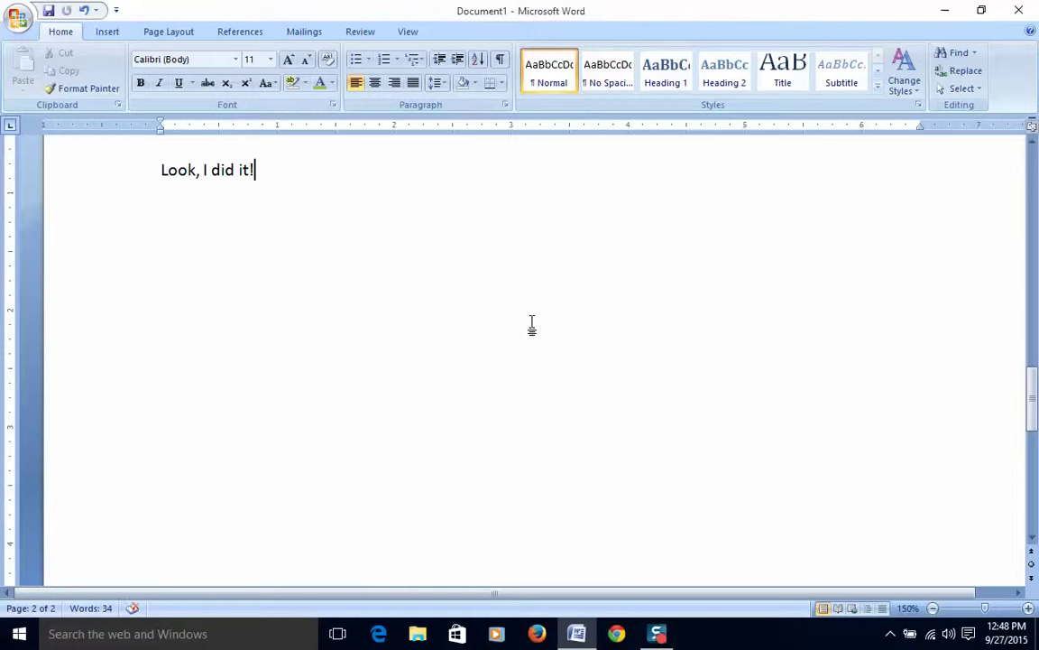
drag(1035, 397, 1035, 493)
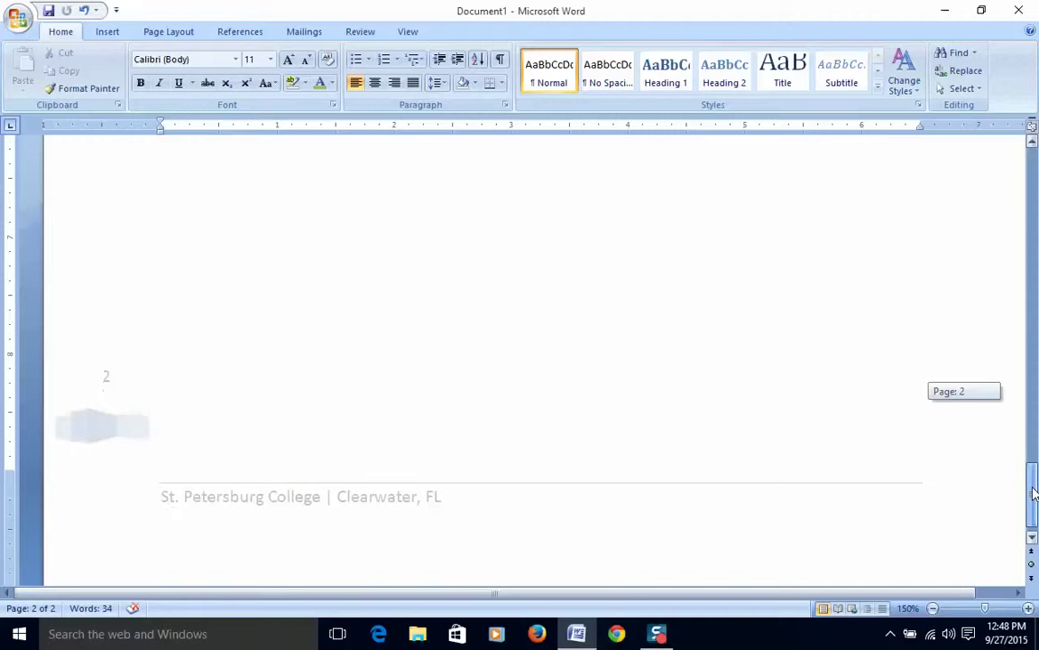
drag(1035, 493, 1036, 341)
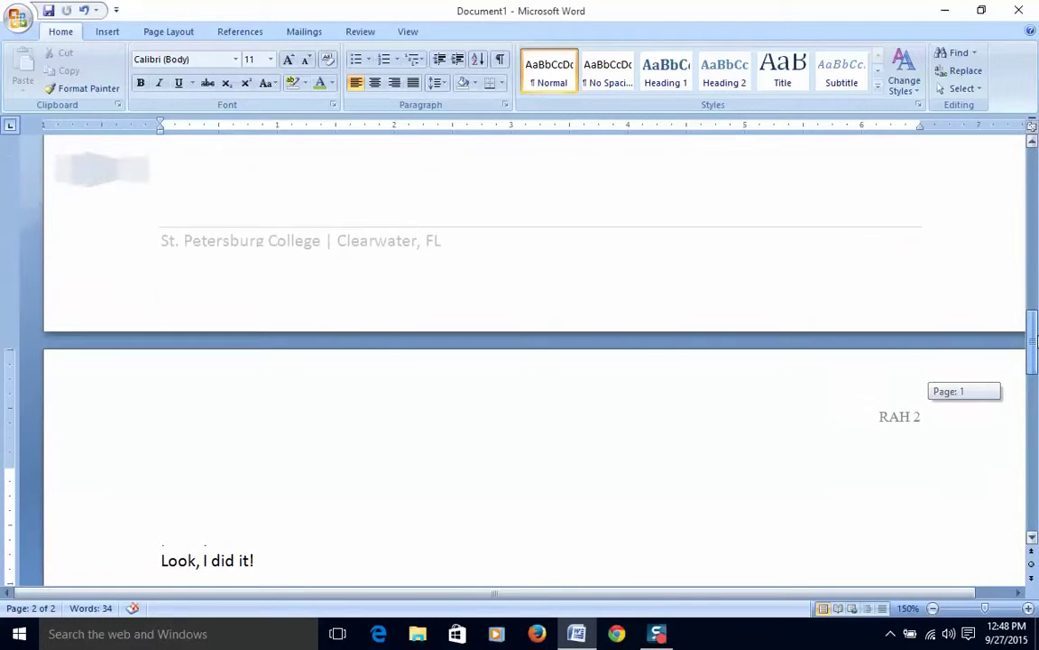
drag(1036, 340, 1036, 340)
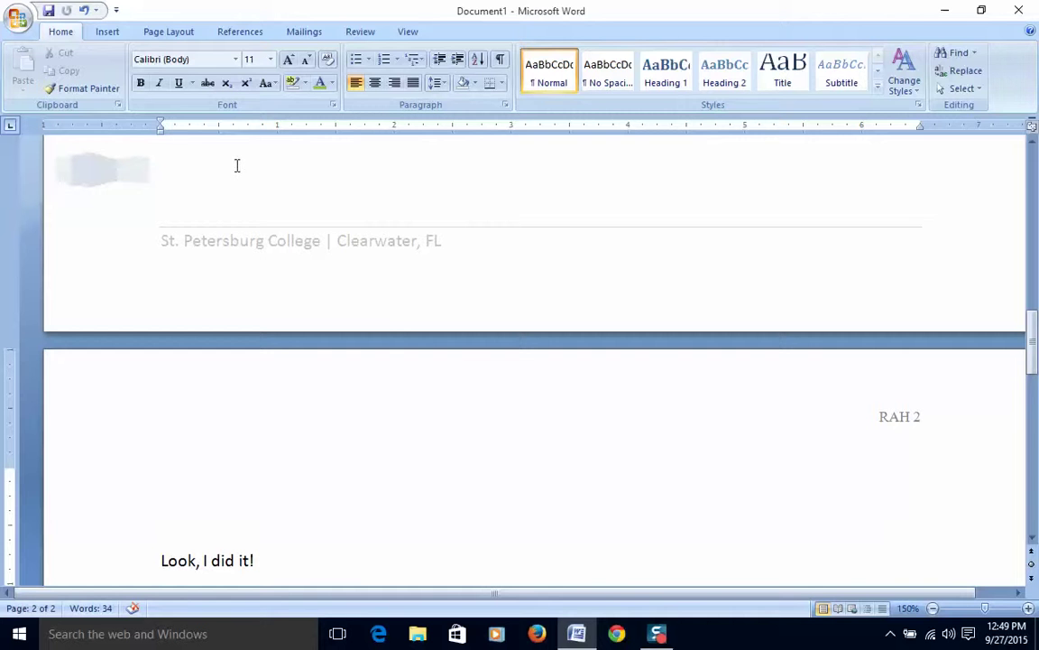
Step: Insert a Plain Number 3 page number at the bottom of the page and add the initials "RAH" before it
click(107, 34)
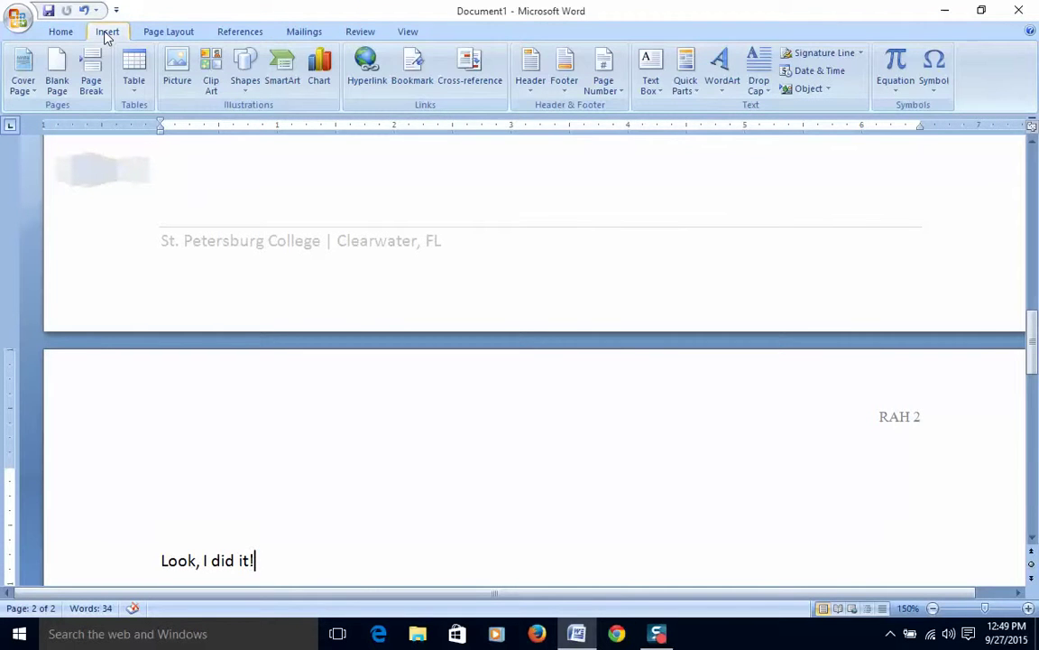
click(621, 93)
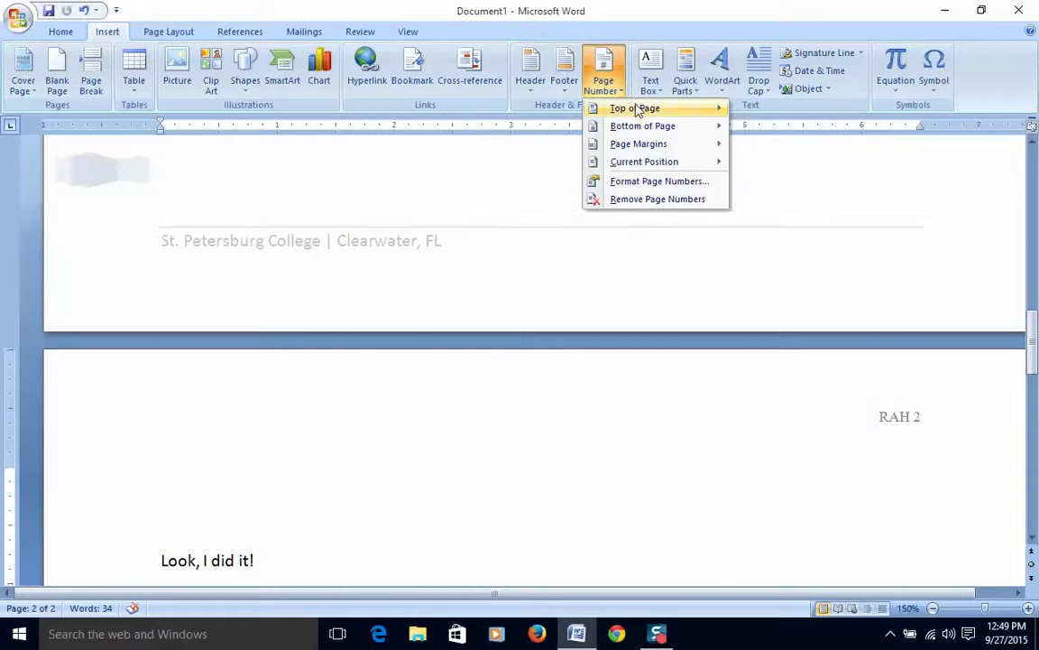
mouse_move(644, 128)
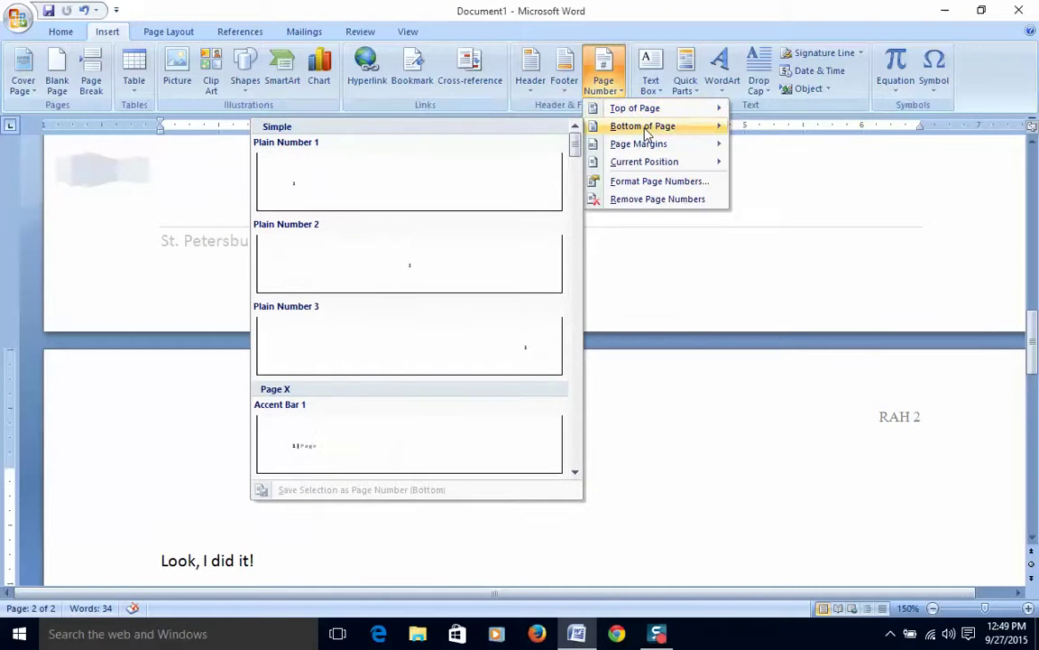
mouse_move(645, 162)
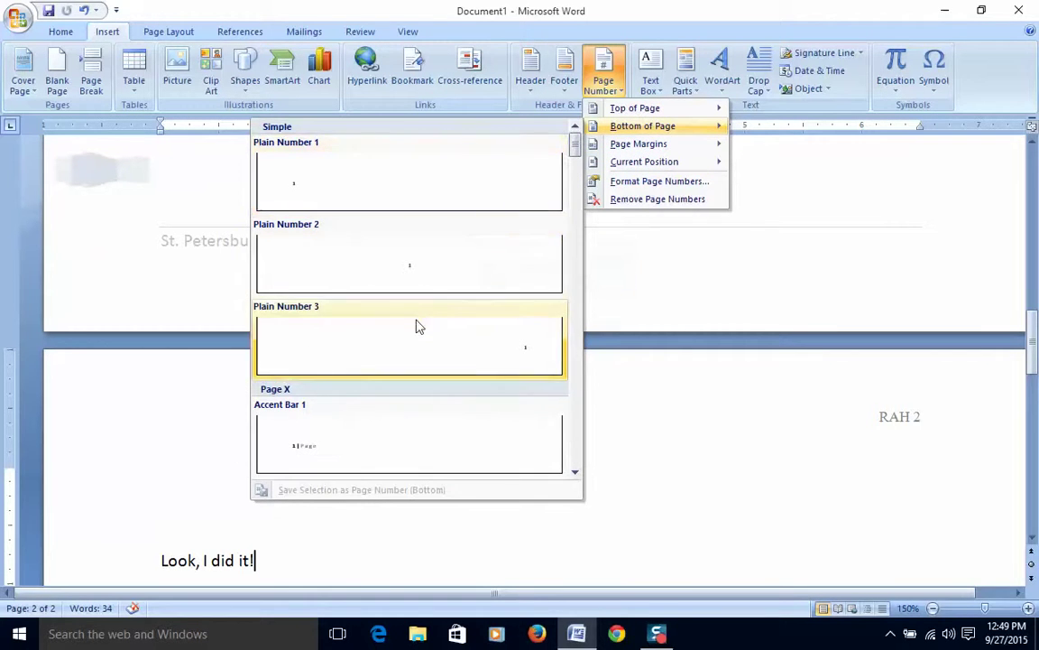
click(405, 353)
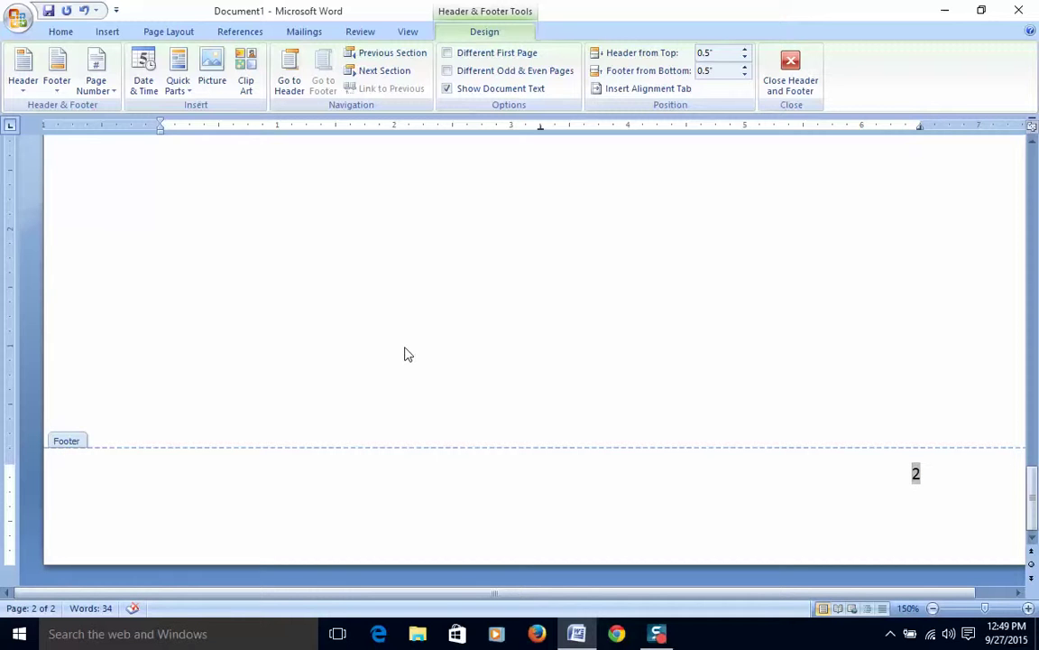
text(RAH)
Step: Format the footer's initials and page number as 9 pt Times New Roman and return to the document body
drag(928, 473, 860, 482)
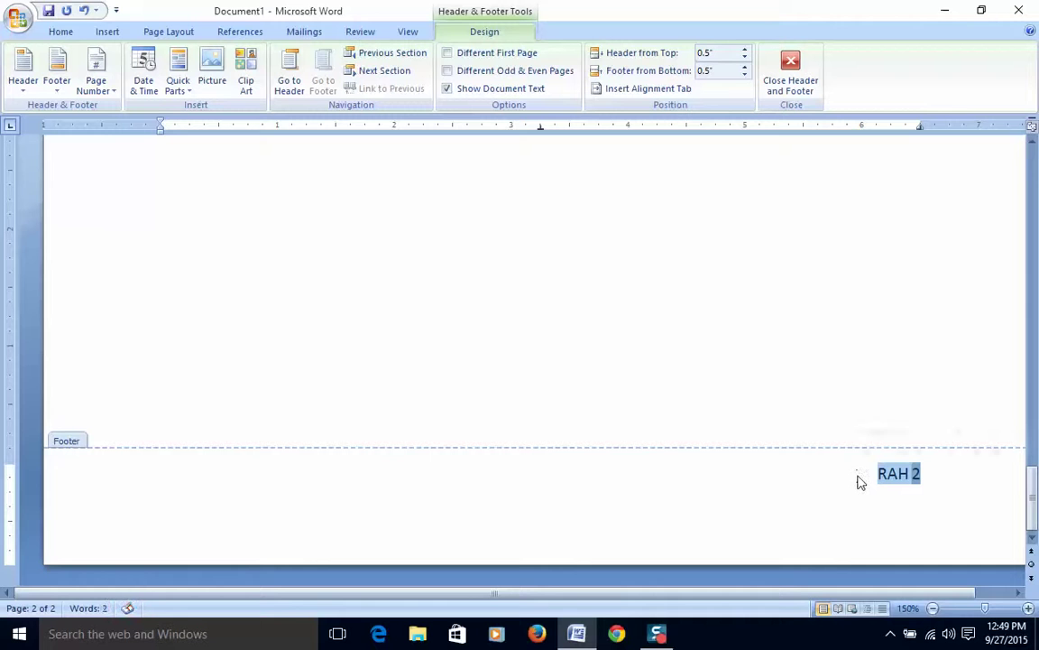
click(945, 432)
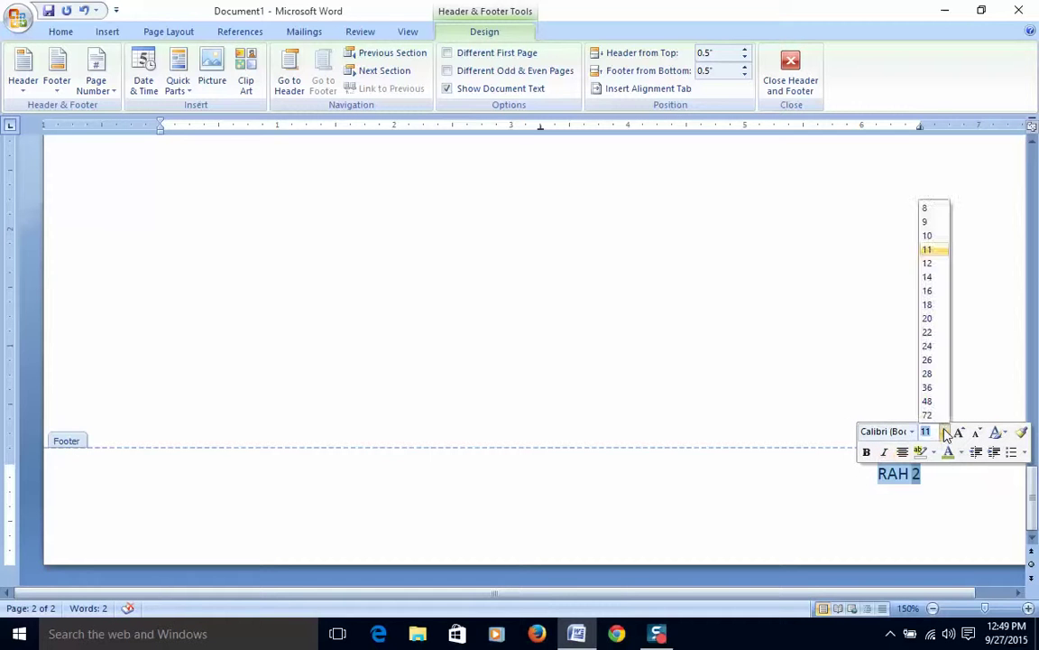
click(927, 223)
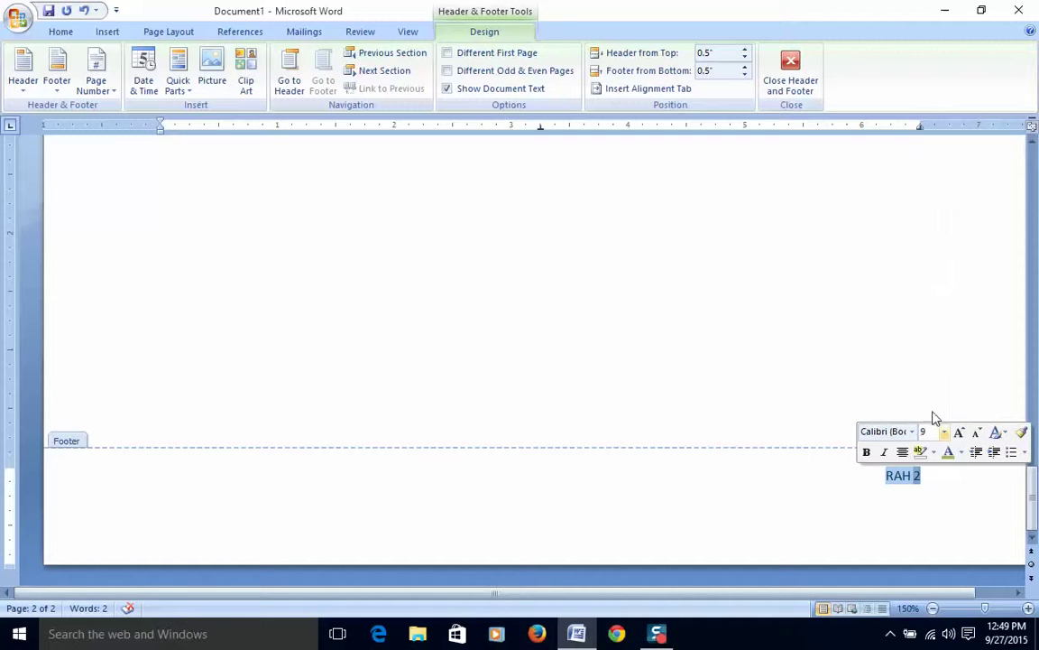
click(913, 432)
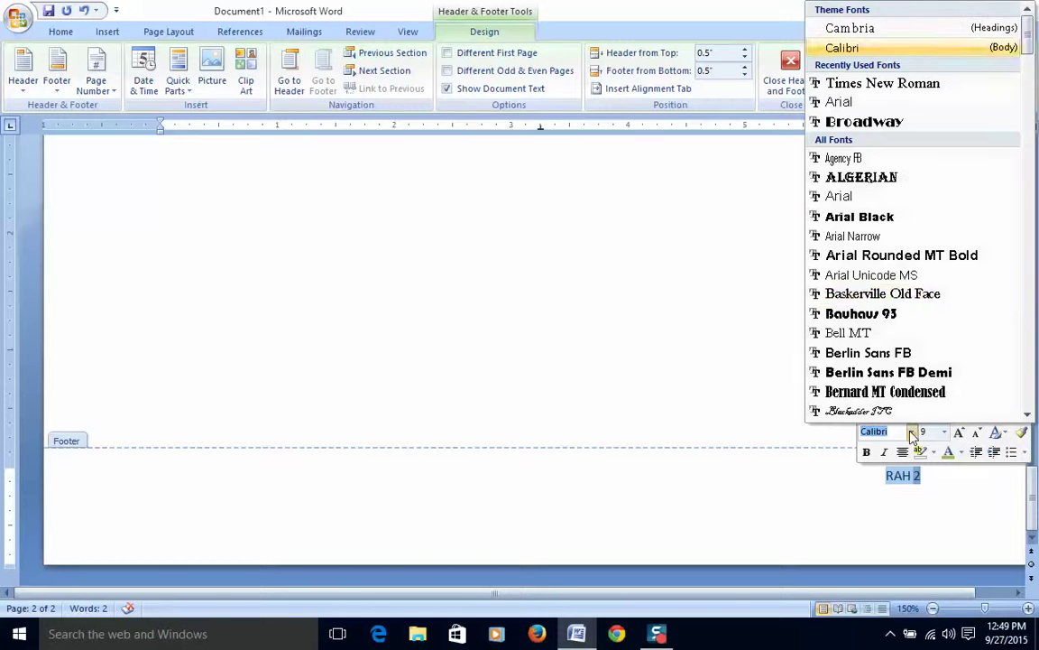
click(868, 85)
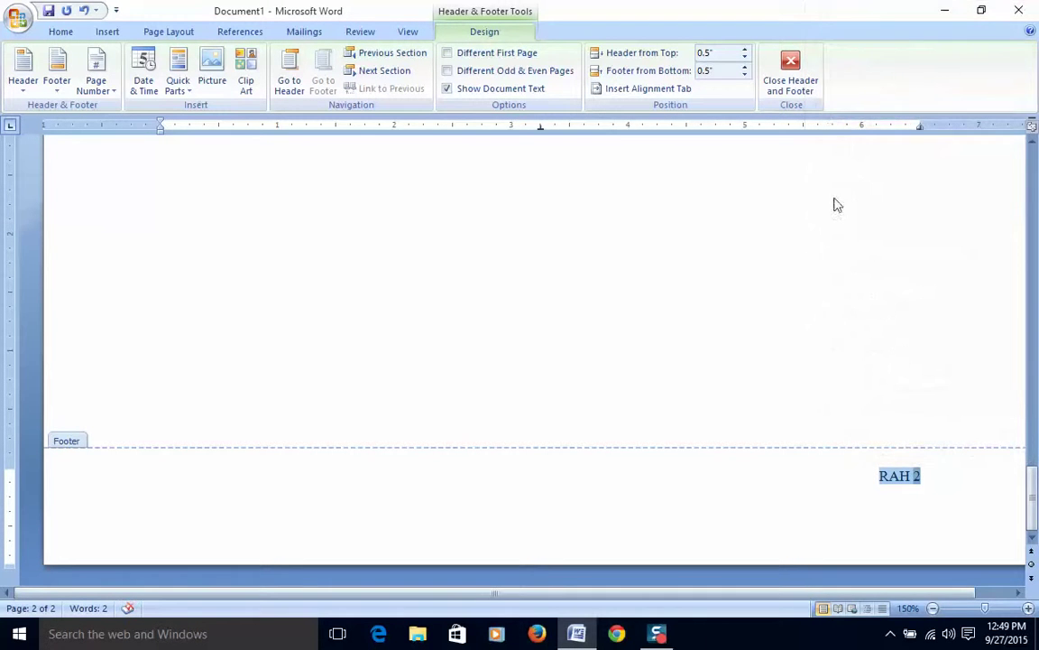
double_click(596, 315)
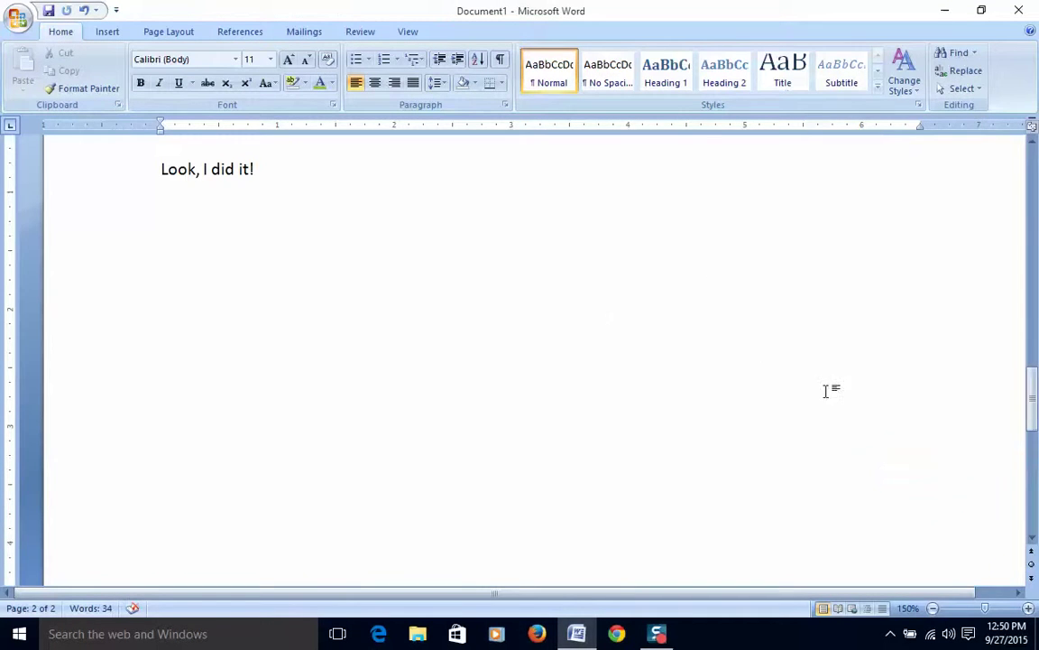
drag(1034, 397, 1035, 356)
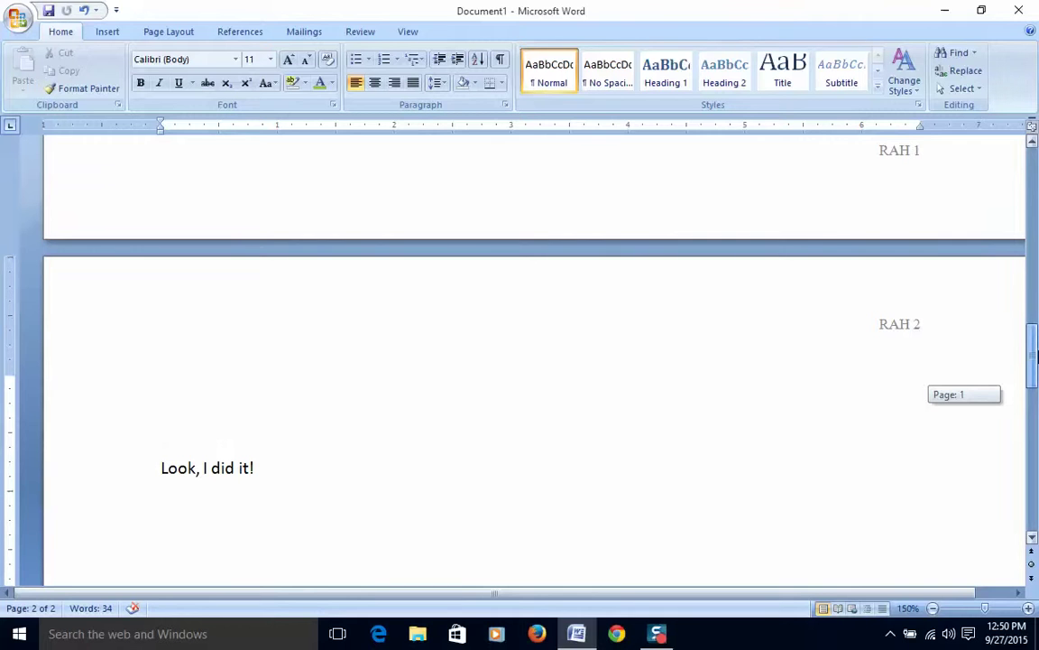
drag(1036, 356, 1034, 160)
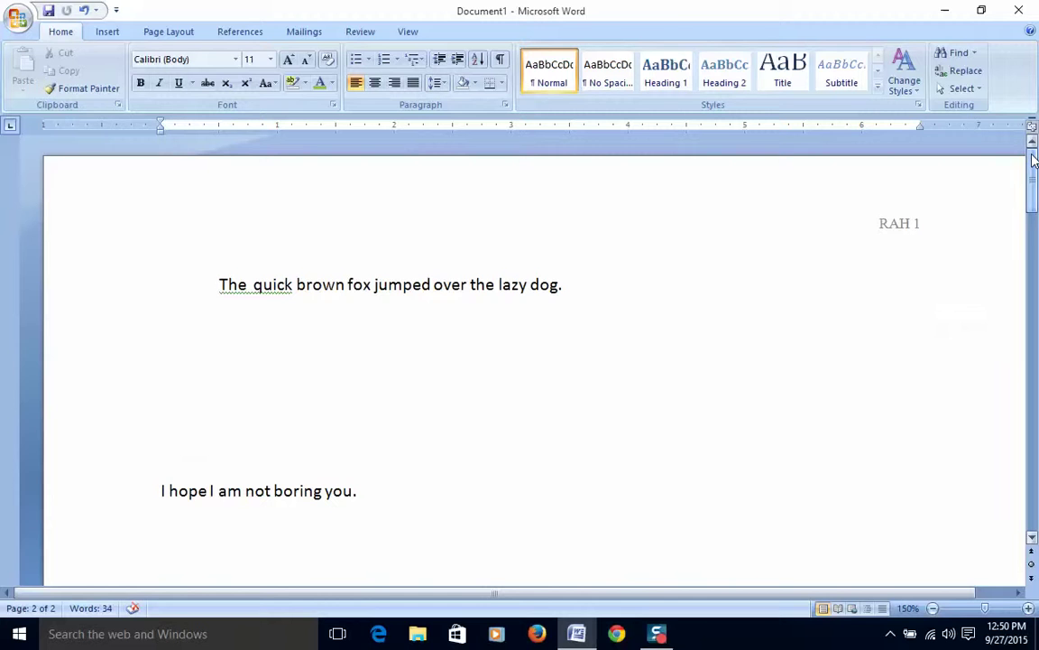